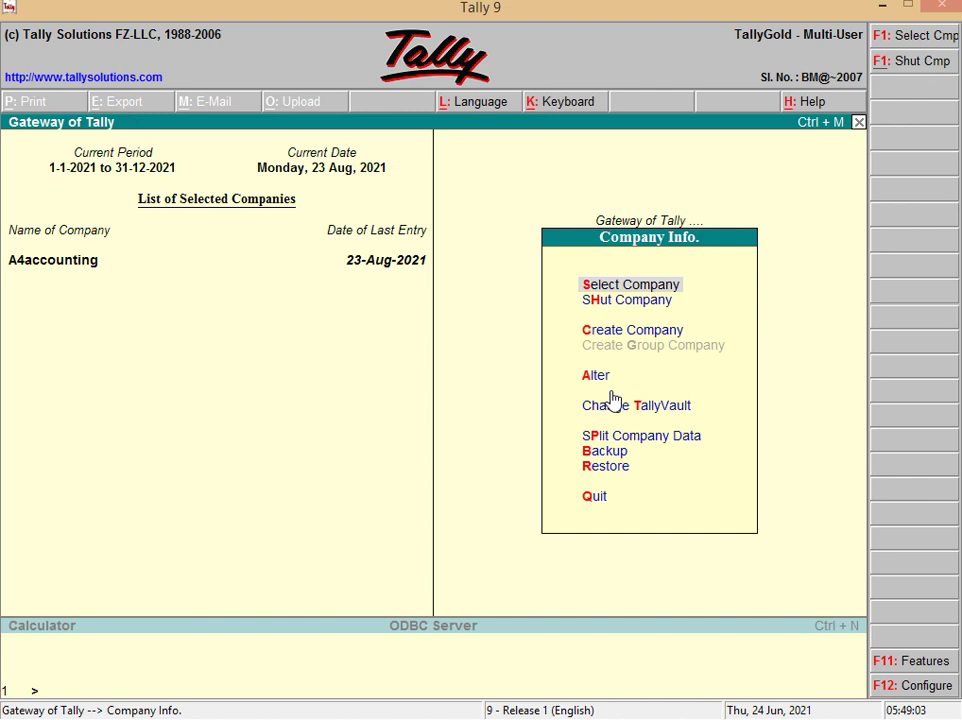
# Open the A4accounting company for alteration and set Use Security Control to Yes
pyautogui.click(593, 378)
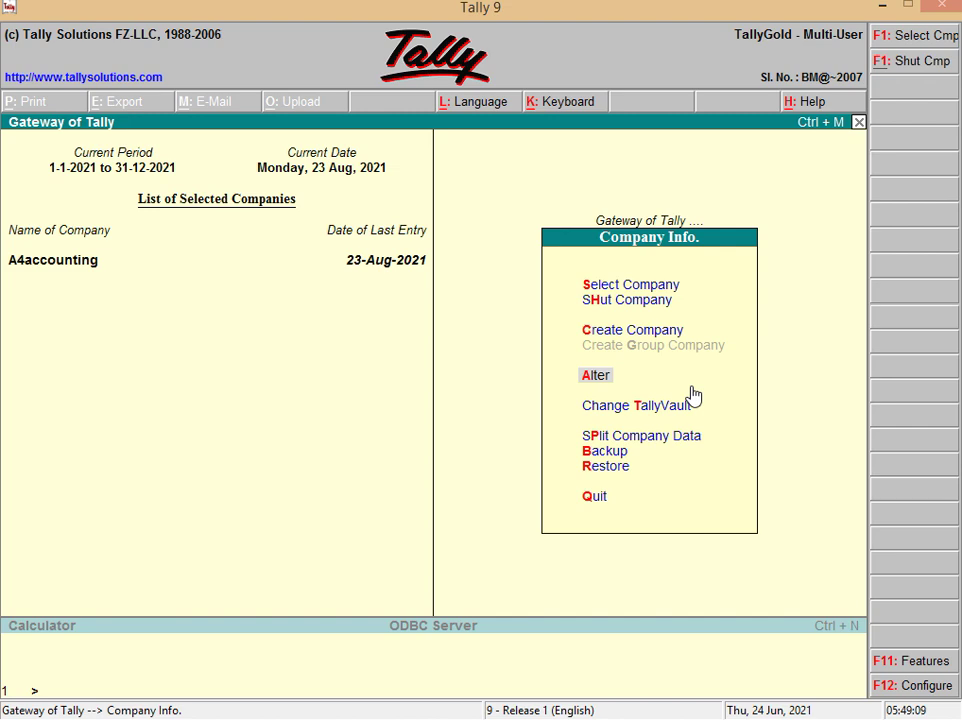
pyautogui.press('Return')
pyautogui.press('Return')
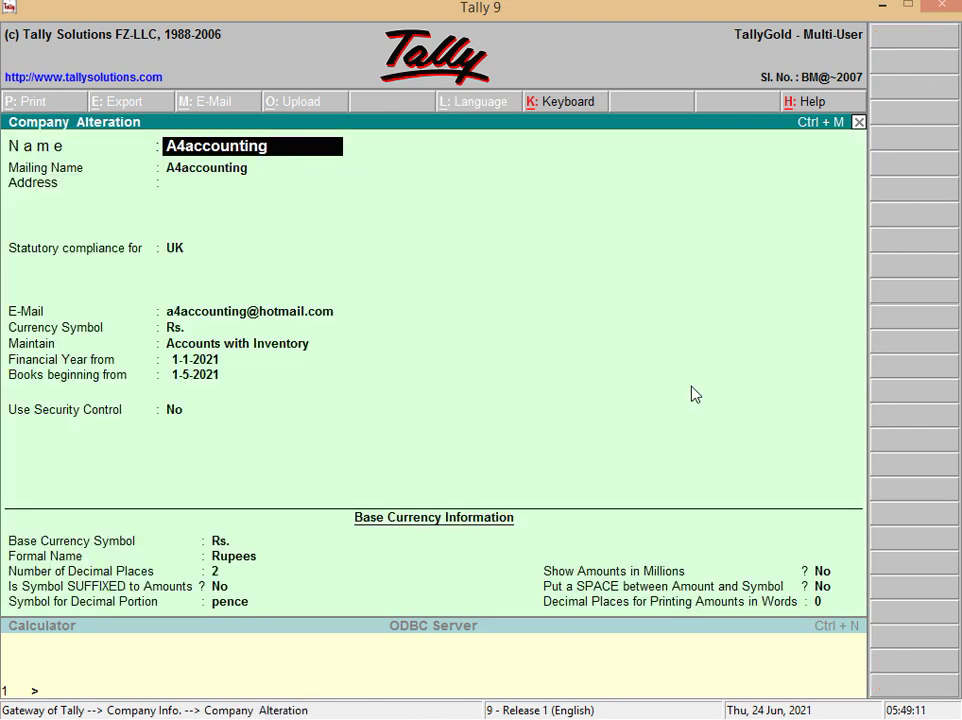
pyautogui.click(172, 416)
pyautogui.write('yes')
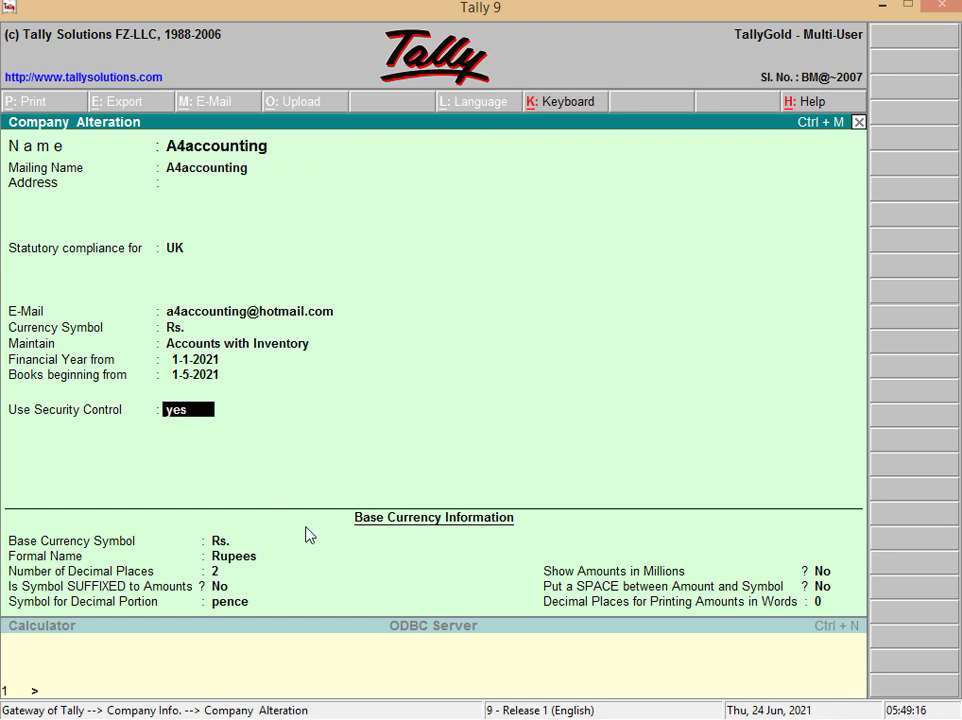
pyautogui.press('Return')
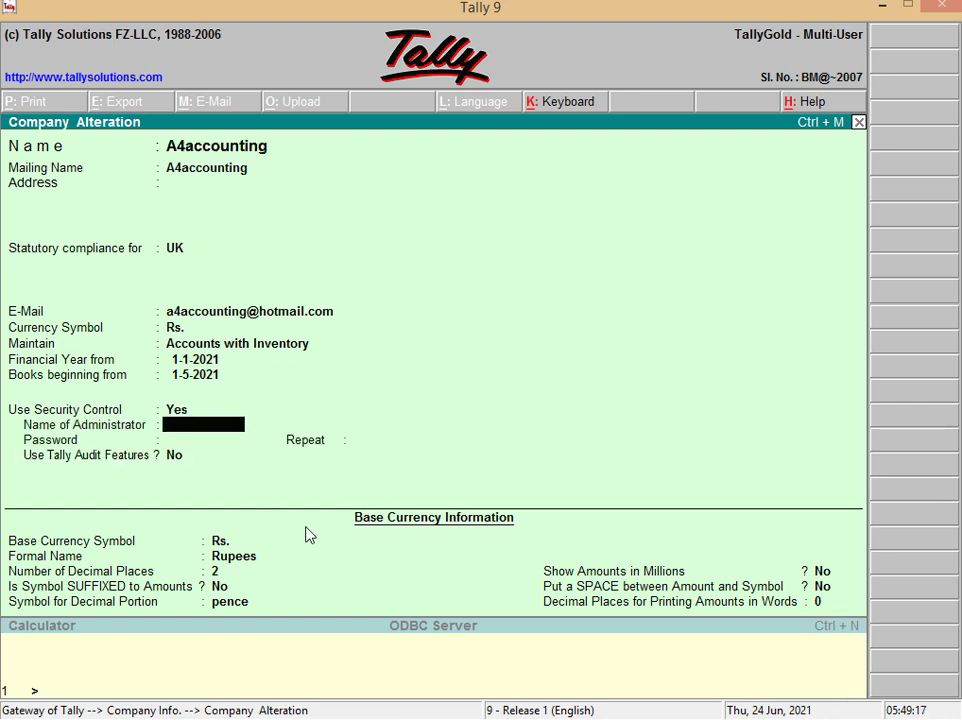
# Enter the administrator's name and the administrator password, repeating the password for verification
pyautogui.write('Sameer')
pyautogui.press('Return')
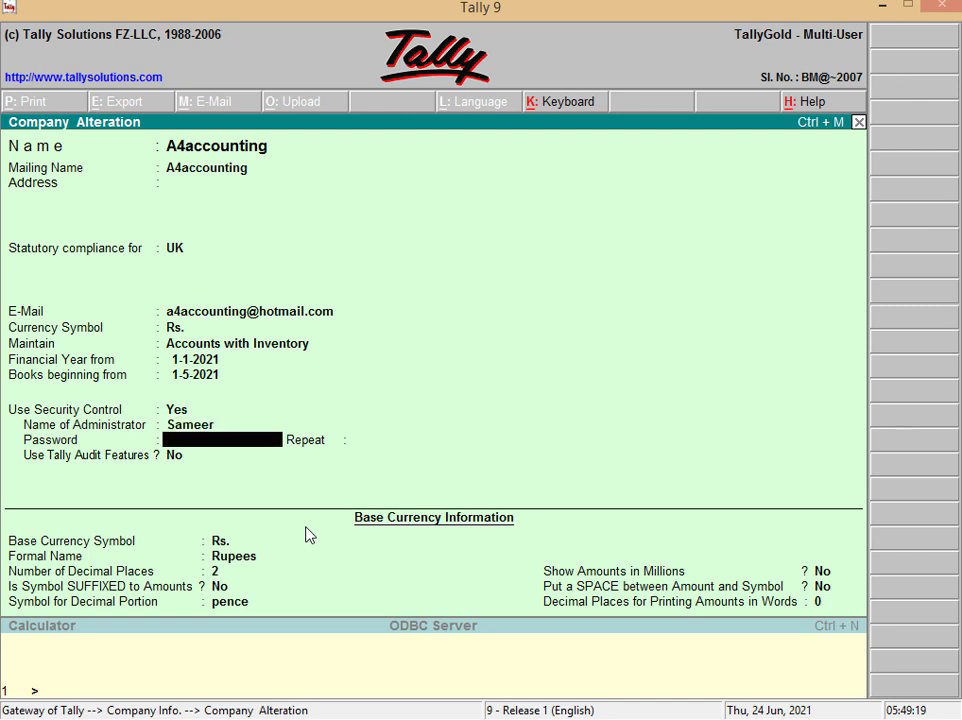
pyautogui.press('Return')
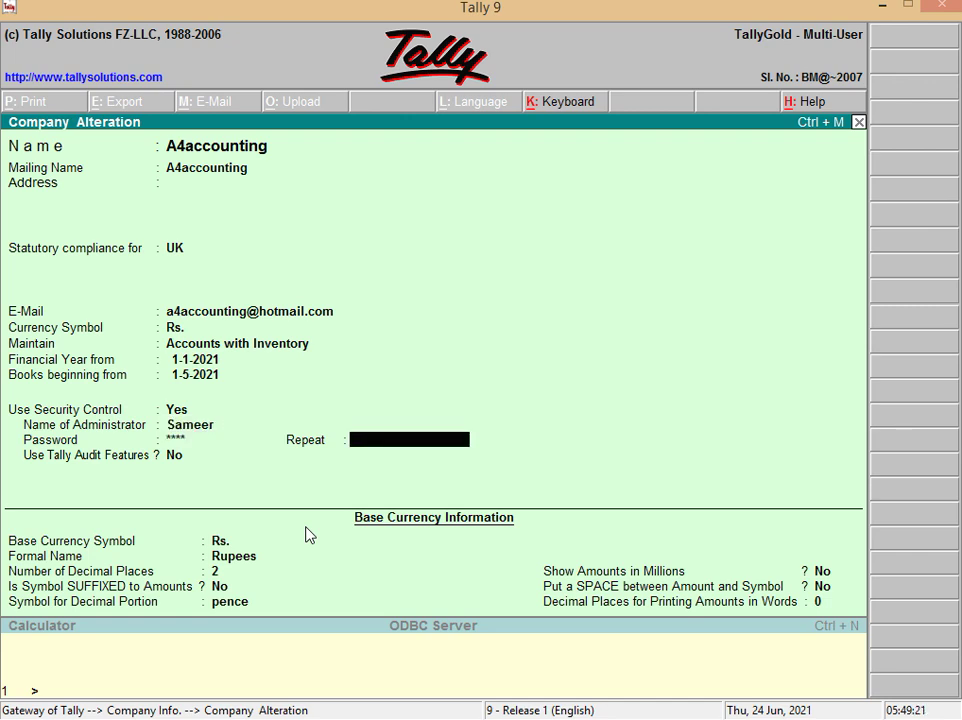
pyautogui.press('Return')
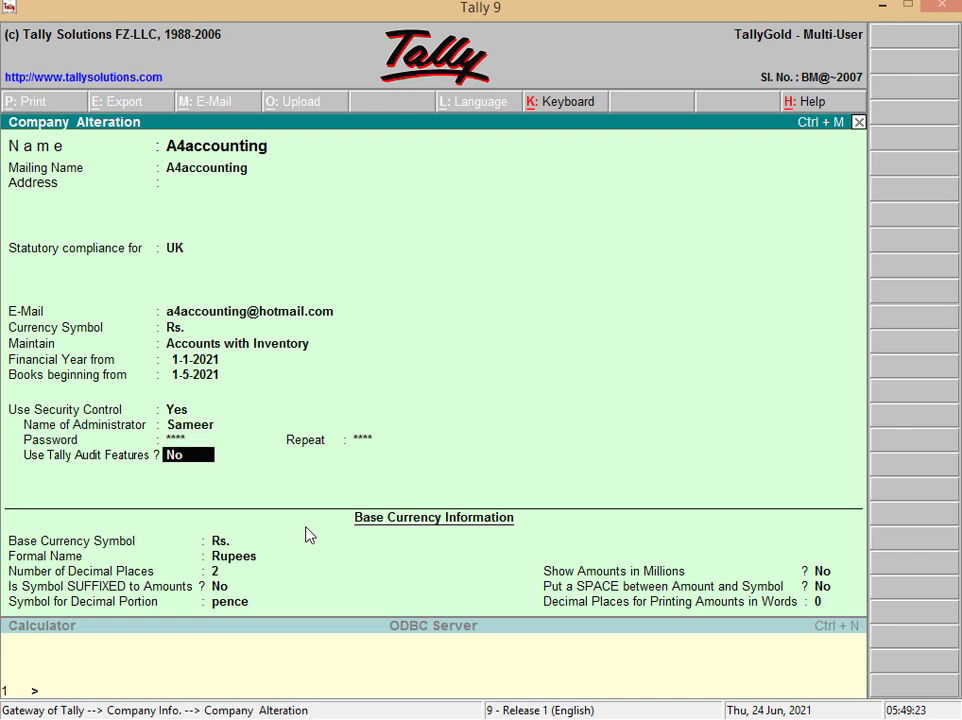
# Keep Tally audit features off, set the base currency's number of decimal places to 0, save the company alteration and return to the Gateway of Tally
pyautogui.press('Return')
pyautogui.press('Return')
pyautogui.press('Return')
pyautogui.write('0')
pyautogui.press('Return')
pyautogui.press('Return')
pyautogui.press('Return')
pyautogui.press('Return')
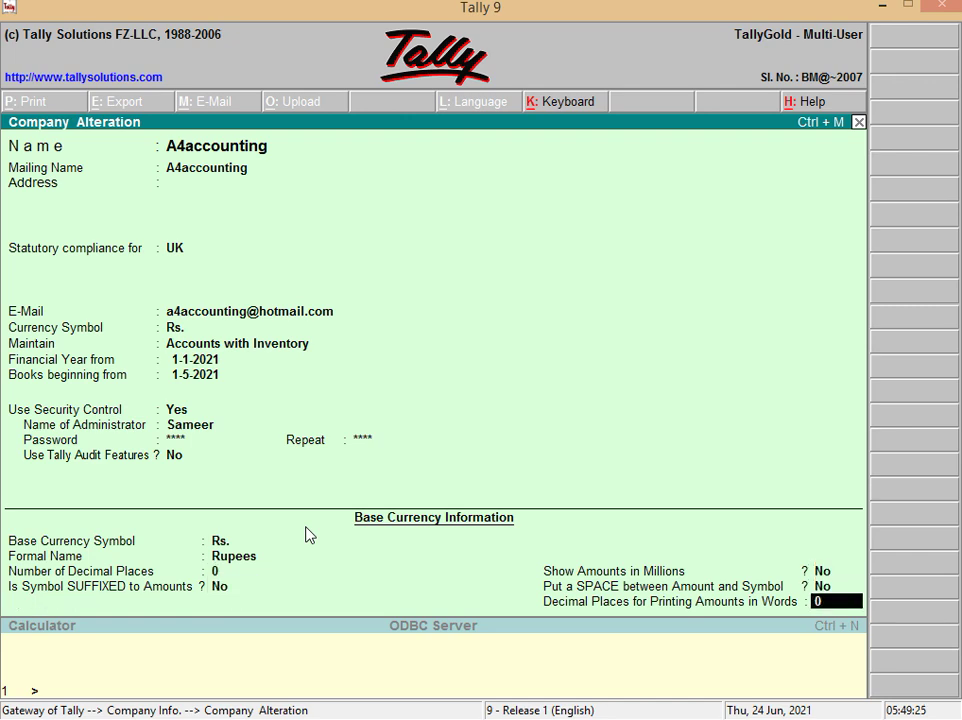
pyautogui.press('Return')
pyautogui.press('Return')
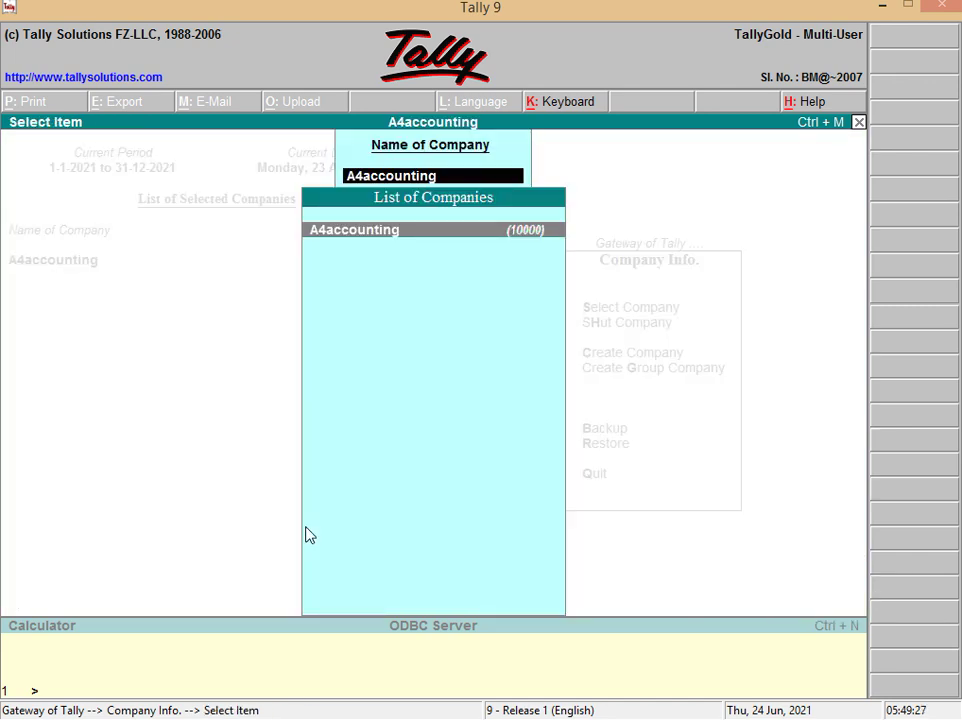
pyautogui.press('BackSpace')
pyautogui.press('Escape')
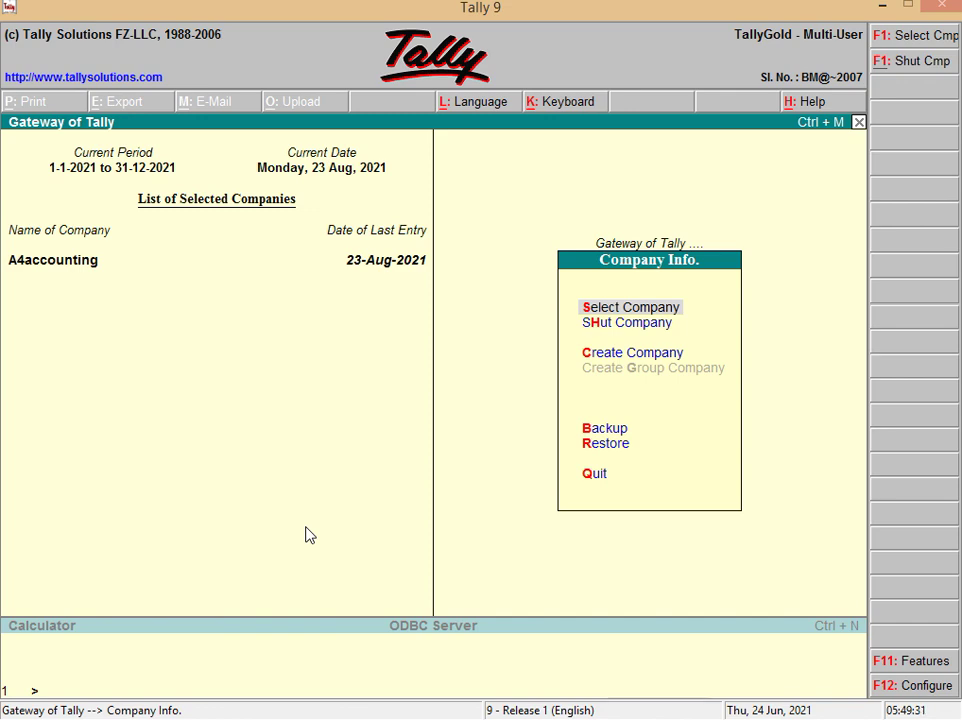
pyautogui.press('Escape')
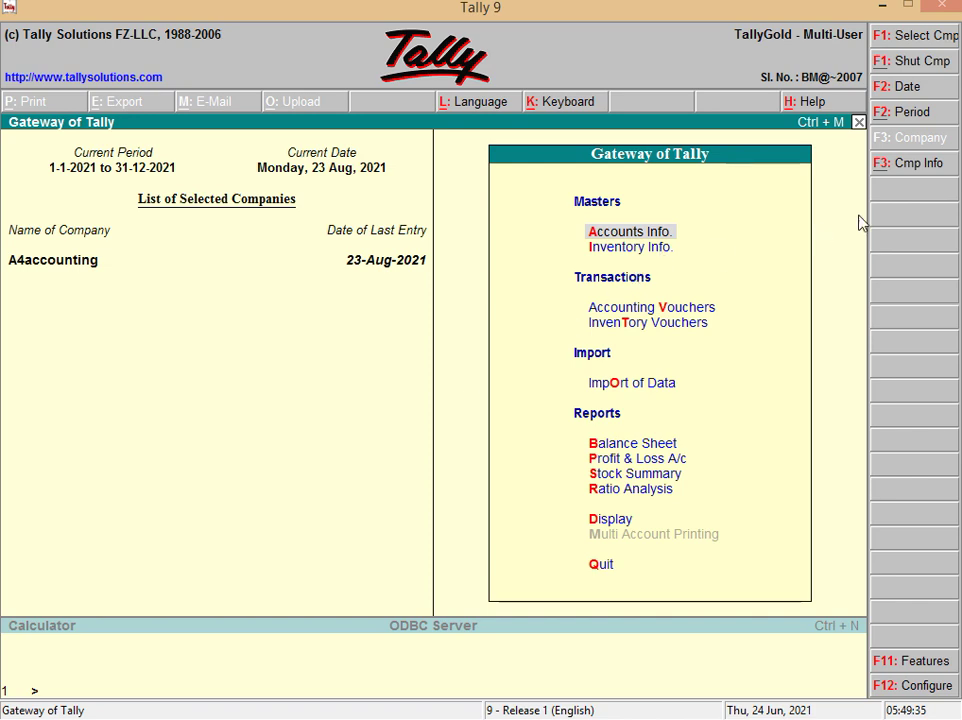
# Shut the A4accounting company from the company information options
pyautogui.click(914, 166)
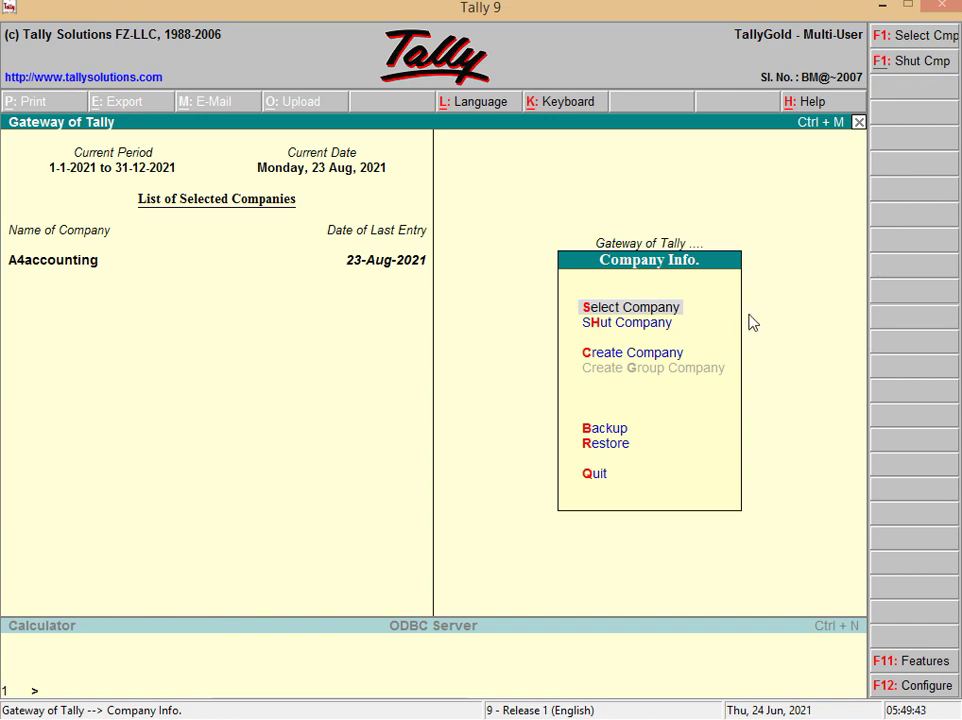
pyautogui.press('Down')
pyautogui.click(643, 323)
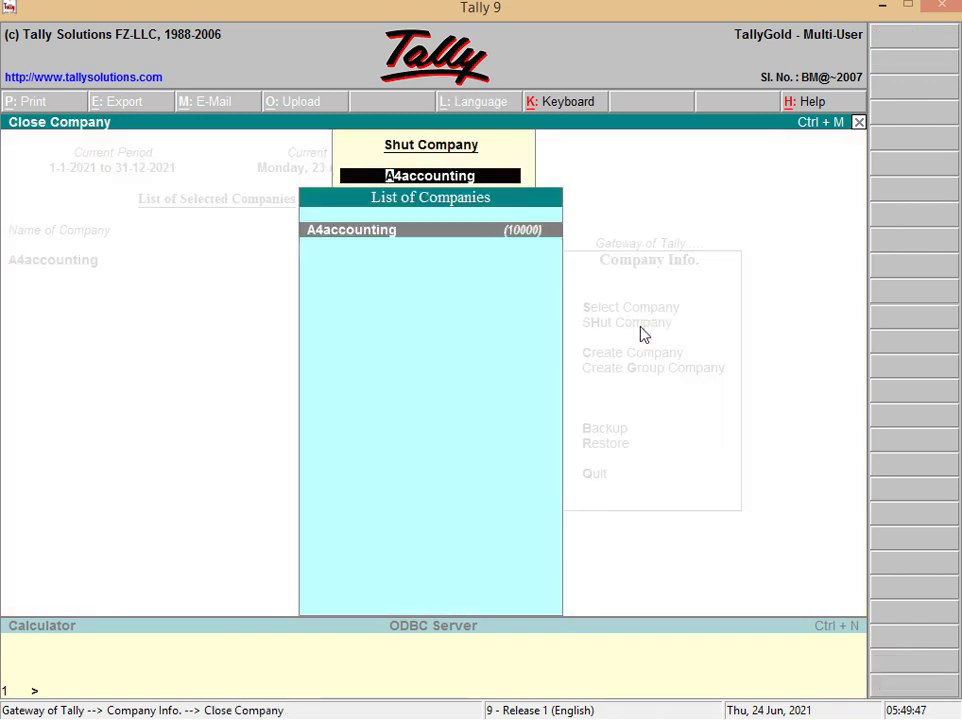
pyautogui.click(366, 234)
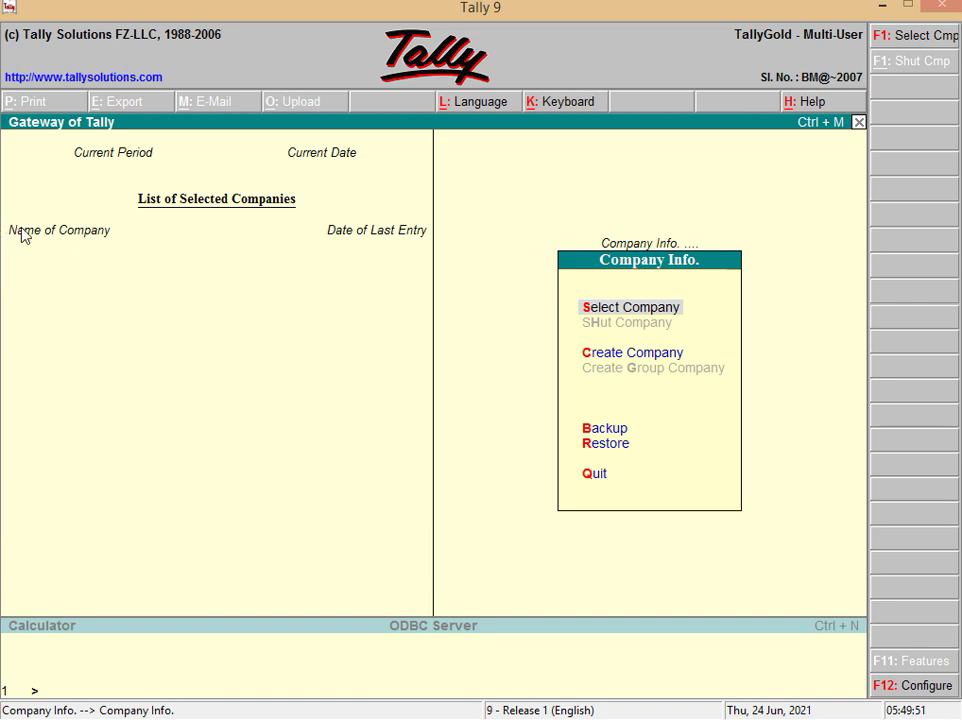
# Select the A4accounting company again and log in with the administrator's user name and password
pyautogui.click(619, 318)
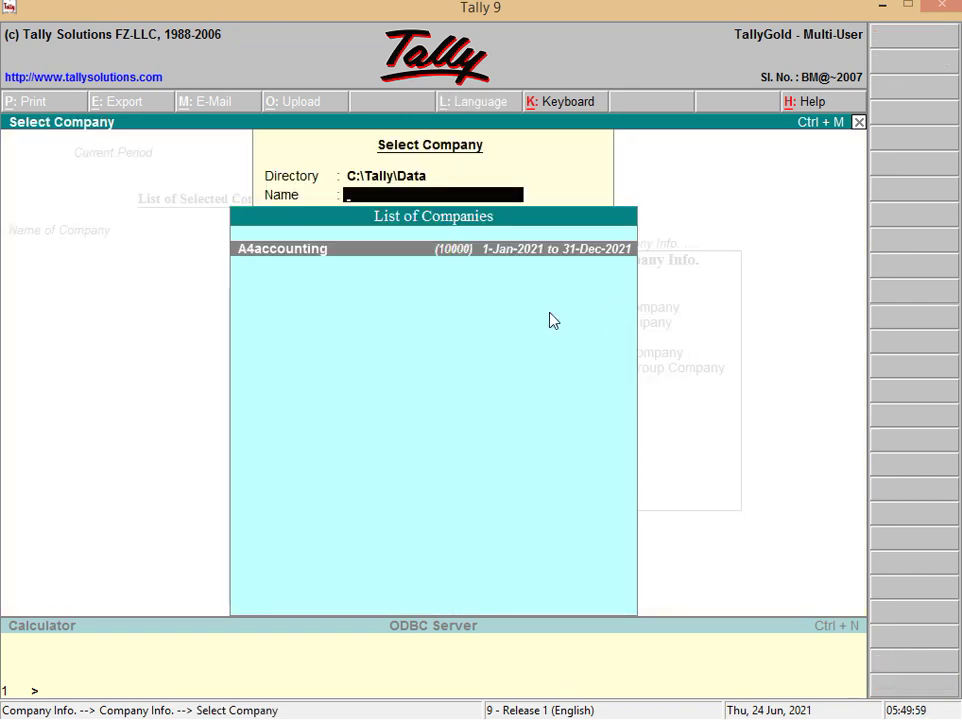
pyautogui.click(314, 258)
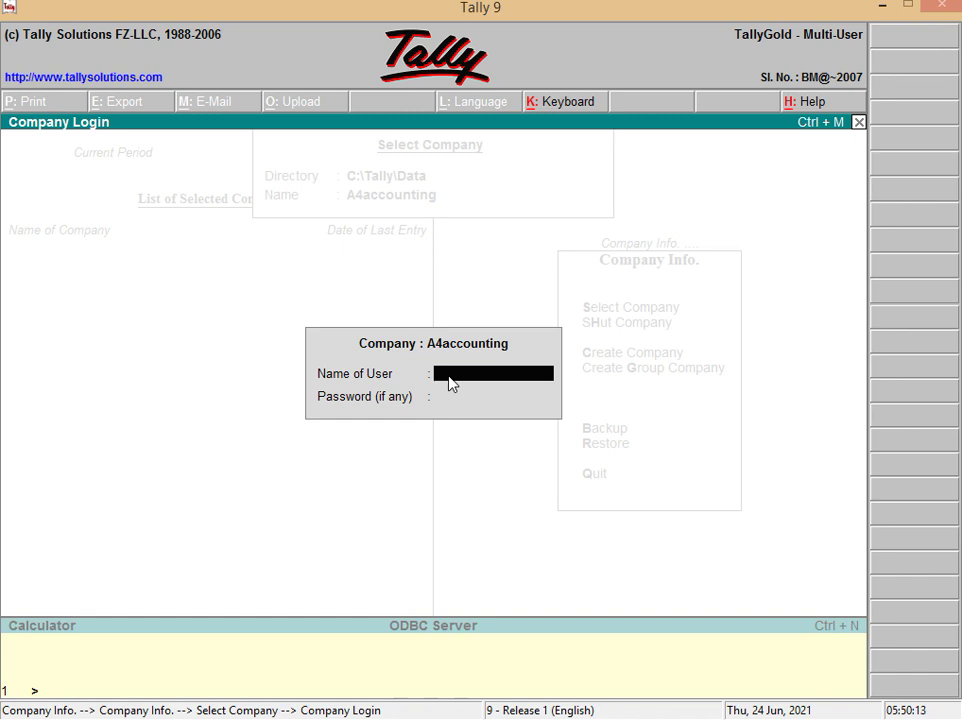
pyautogui.write('Sameer')
pyautogui.press('Return')
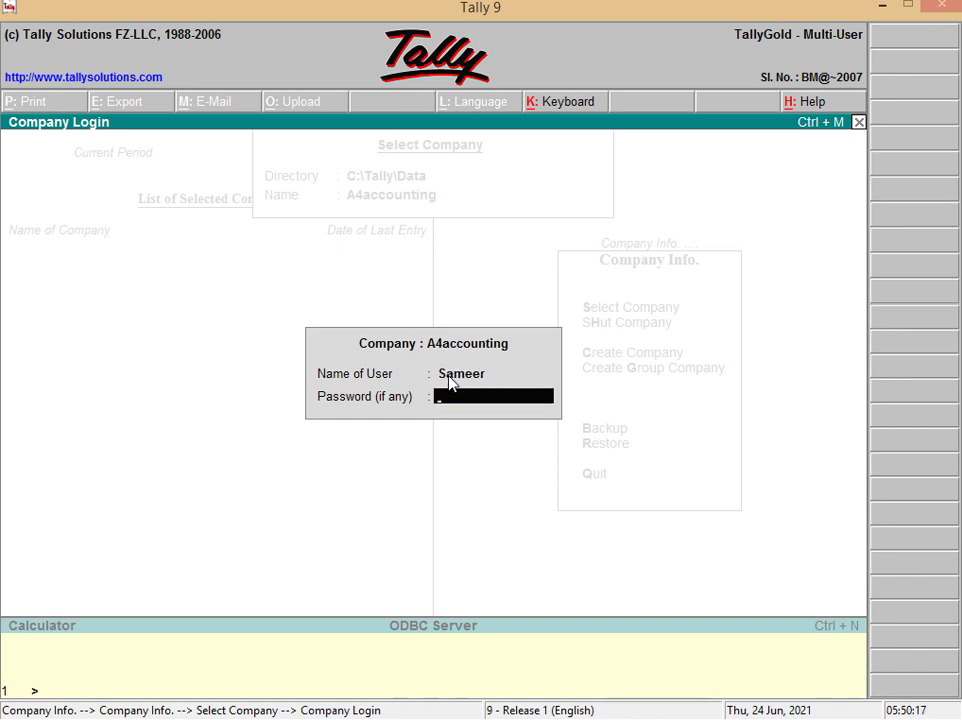
pyautogui.press('Return')
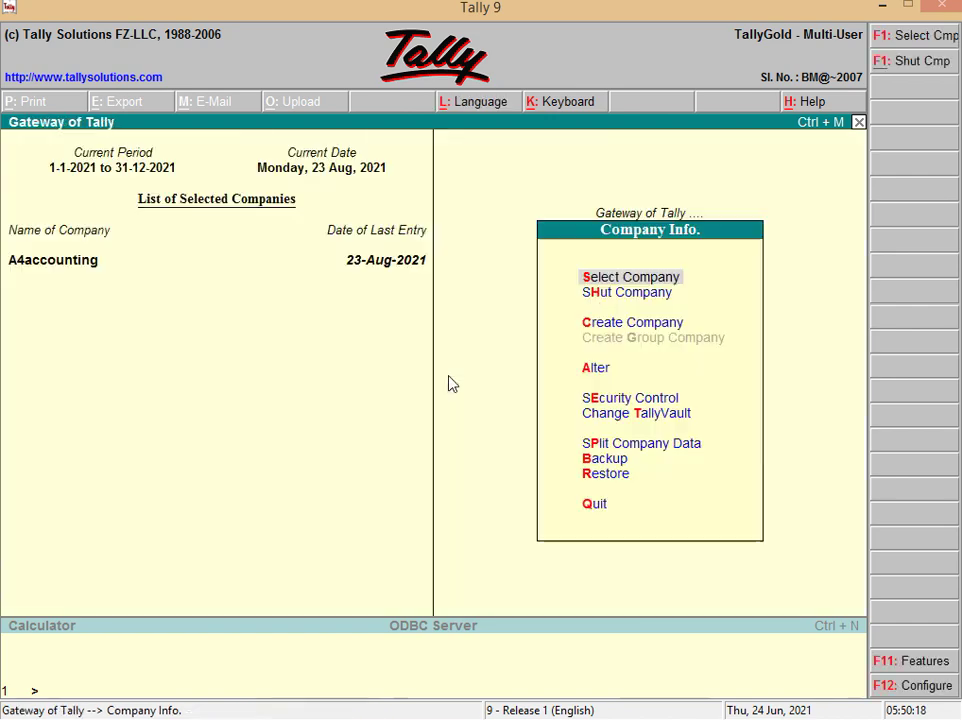
# Open the list of users and passwords in the company's Security Control
pyautogui.click(654, 404)
pyautogui.click(654, 404)
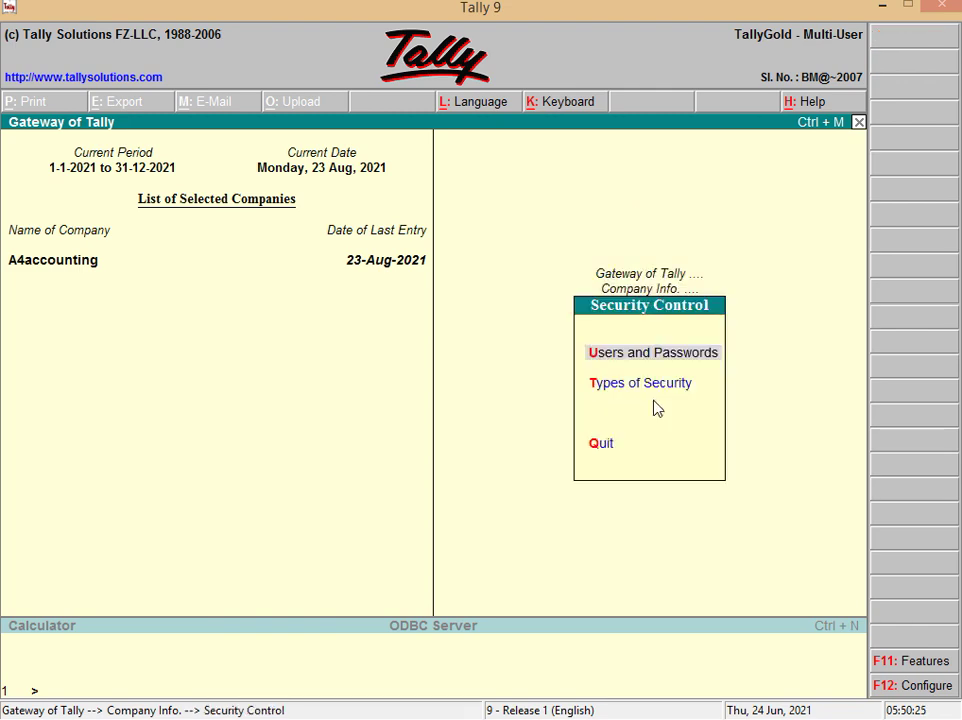
pyautogui.press('Escape')
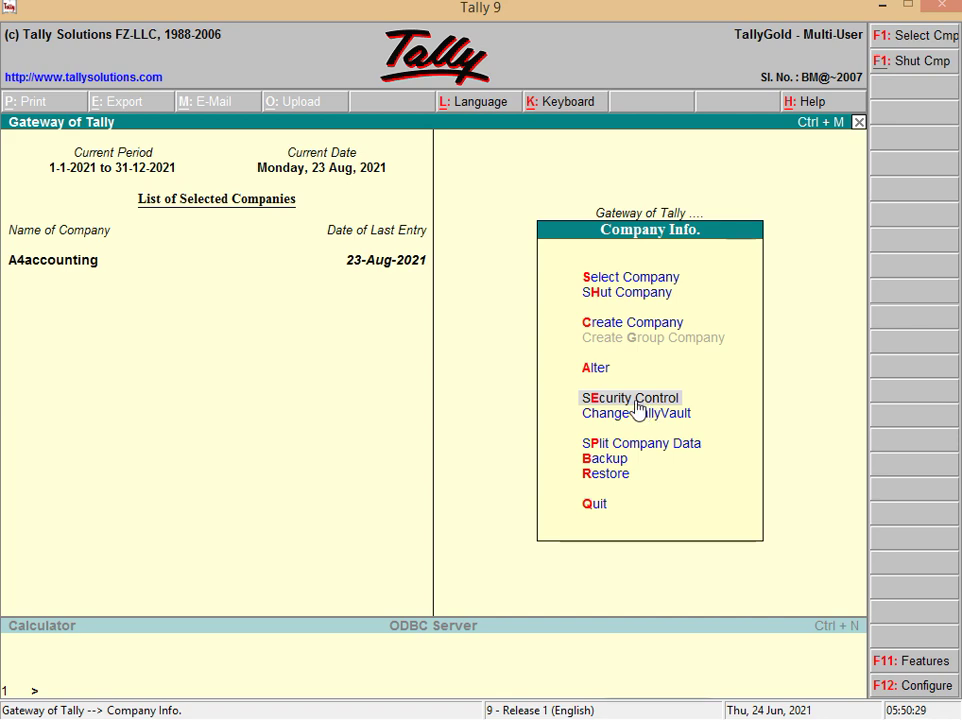
pyautogui.click(638, 400)
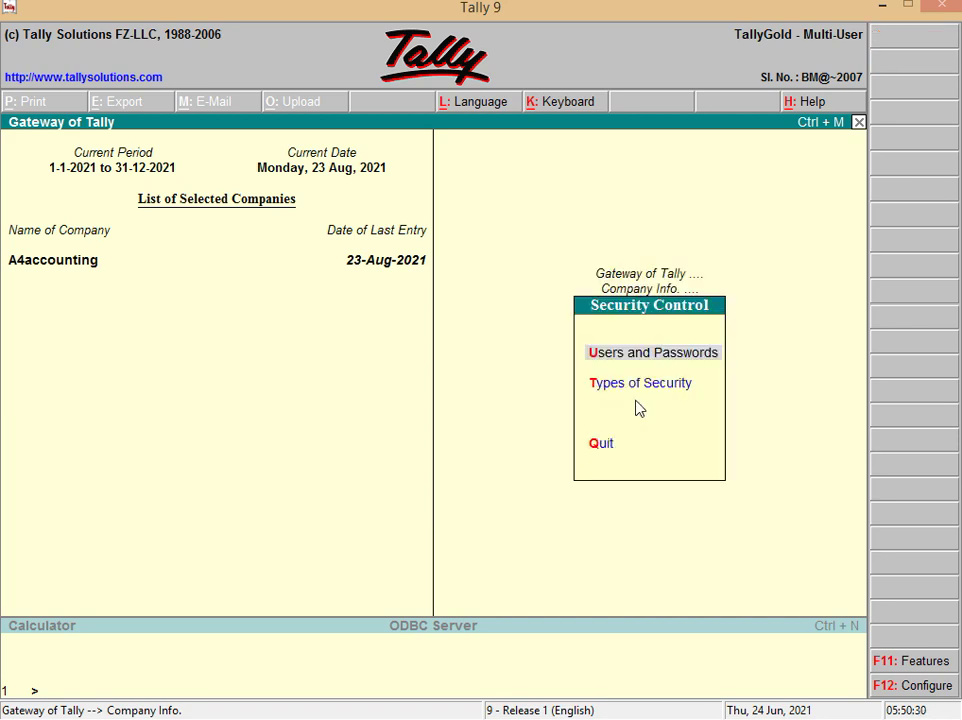
pyautogui.click(659, 356)
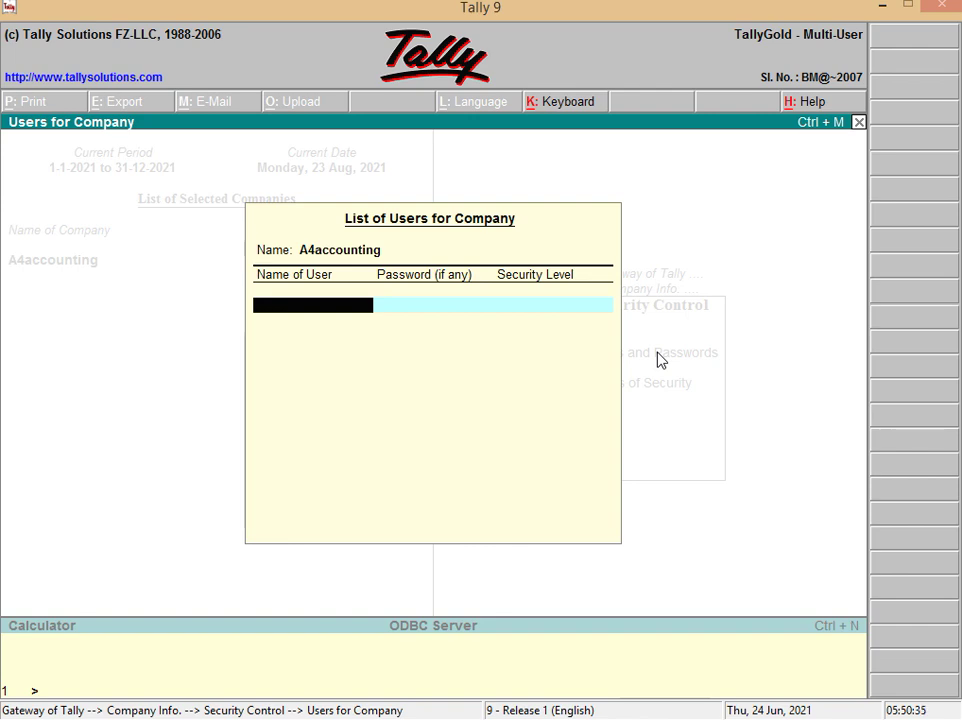
# Add a company user with the user's name, a password and the Data Entry security level, and accept the list
pyautogui.write('Furqan')
pyautogui.press('Return')
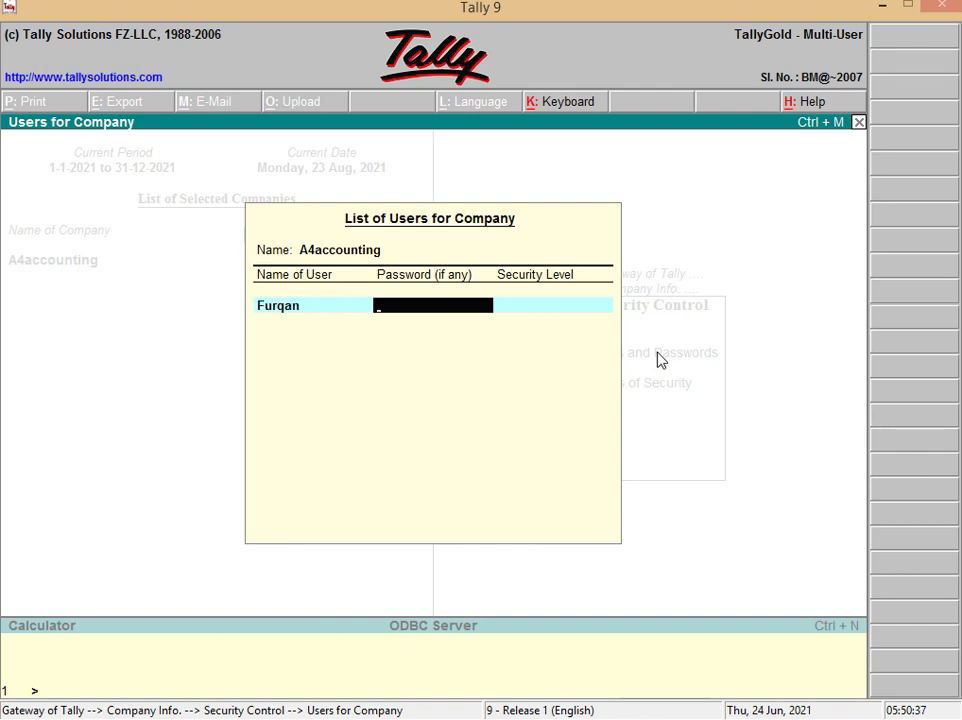
pyautogui.write('******')
pyautogui.press('Return')
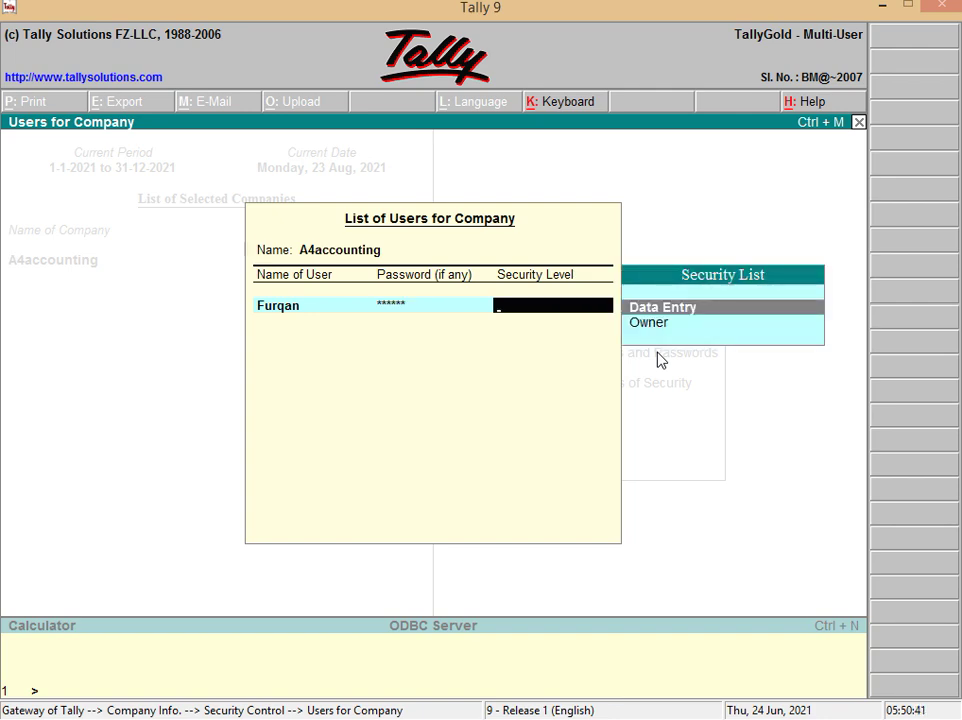
pyautogui.press('Down')
pyautogui.press('Up')
pyautogui.press('Return')
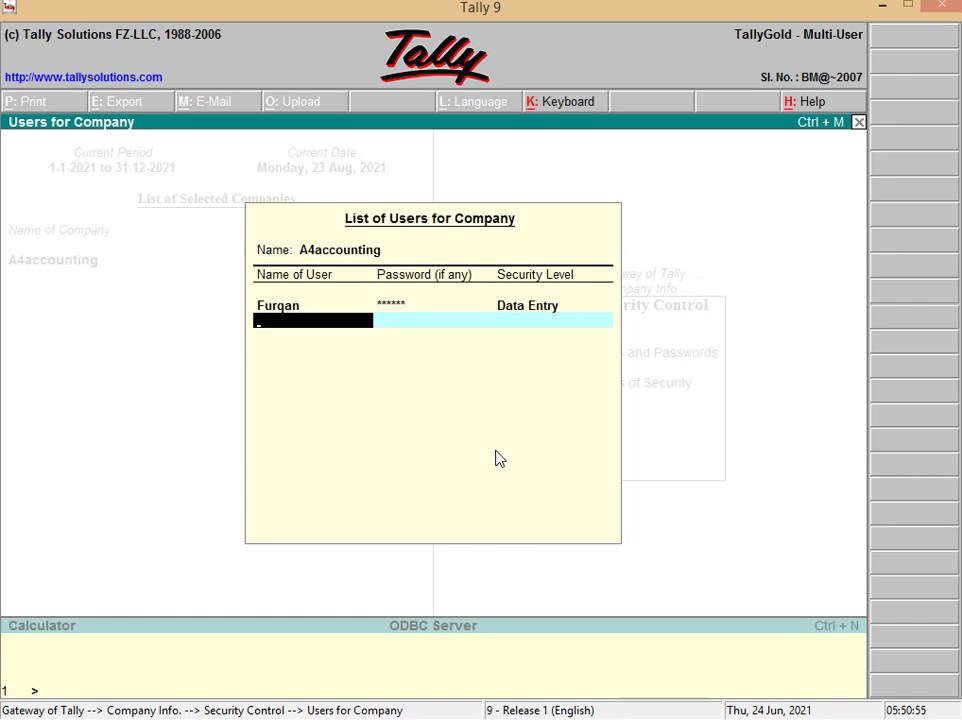
pyautogui.press('Return')
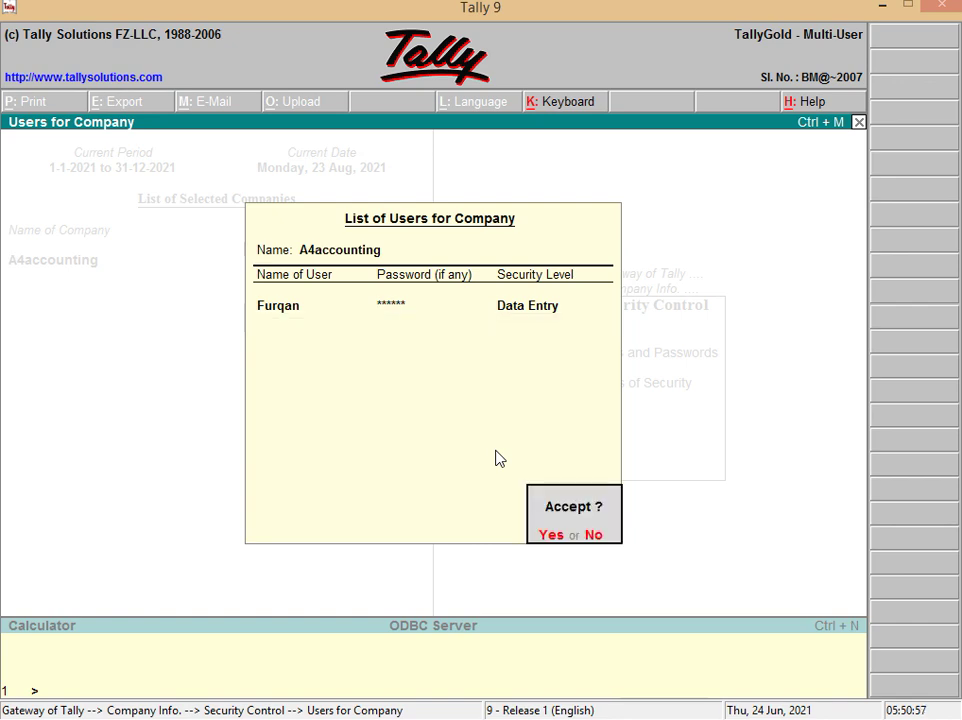
pyautogui.press('Return')
# Open the Data Entry security level under Types of Security and keep Data Entry as its basic facilities
pyautogui.press('Down')
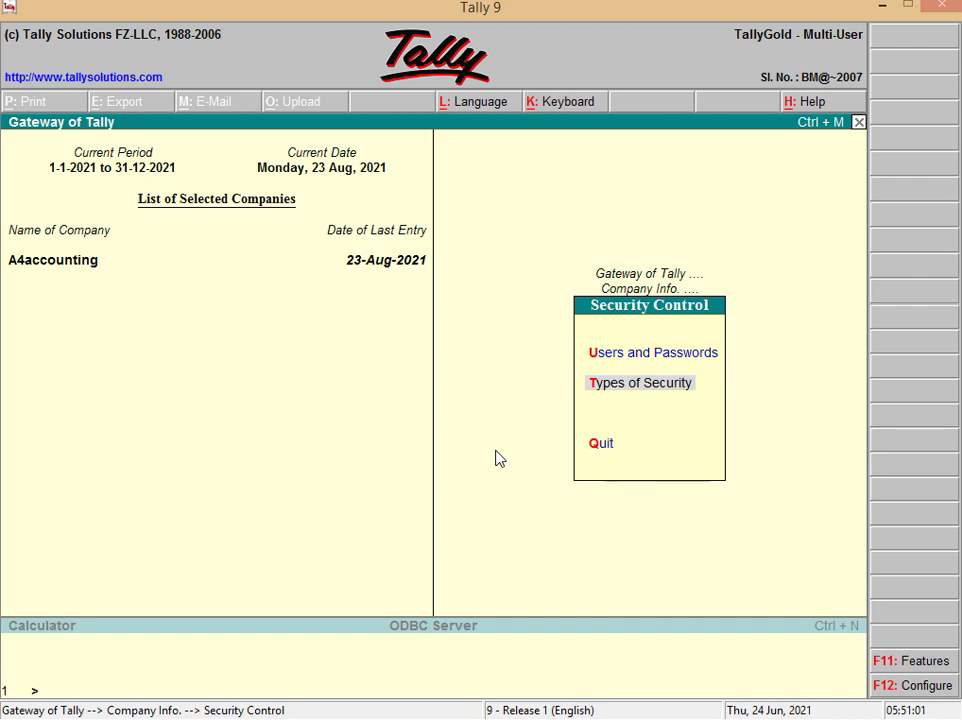
pyautogui.press('Return')
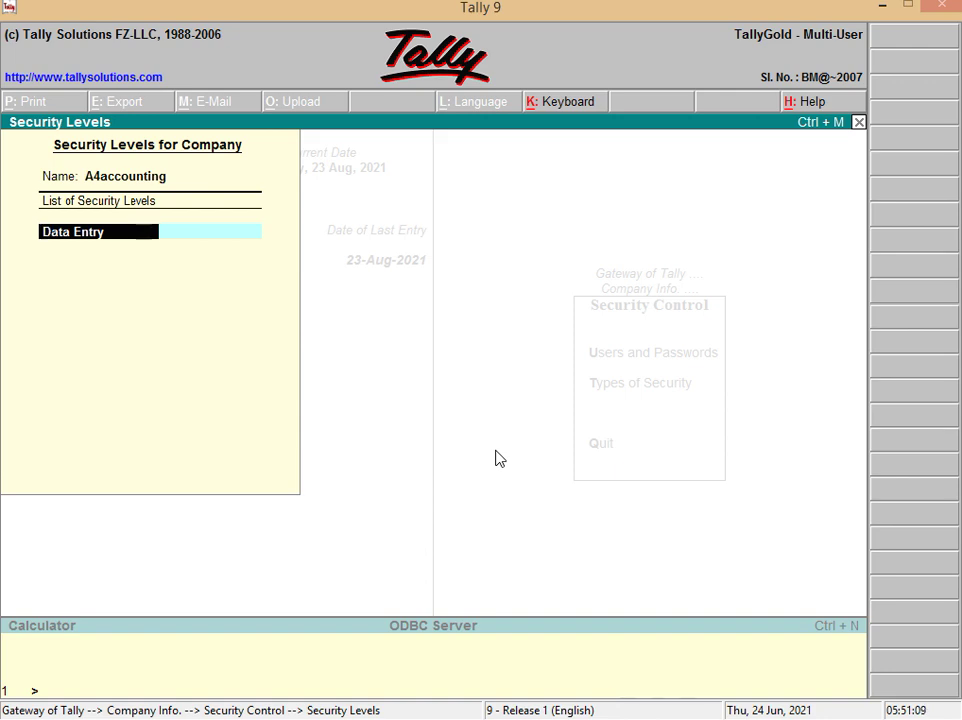
pyautogui.press('Return')
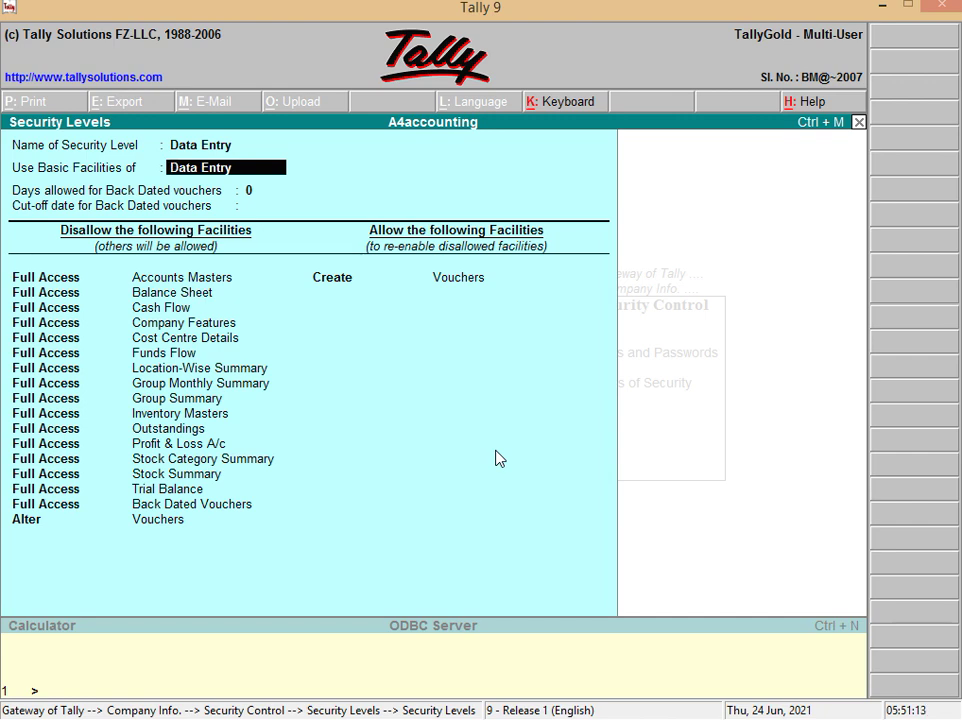
pyautogui.write('O')
pyautogui.press('Up')
pyautogui.press('Return')
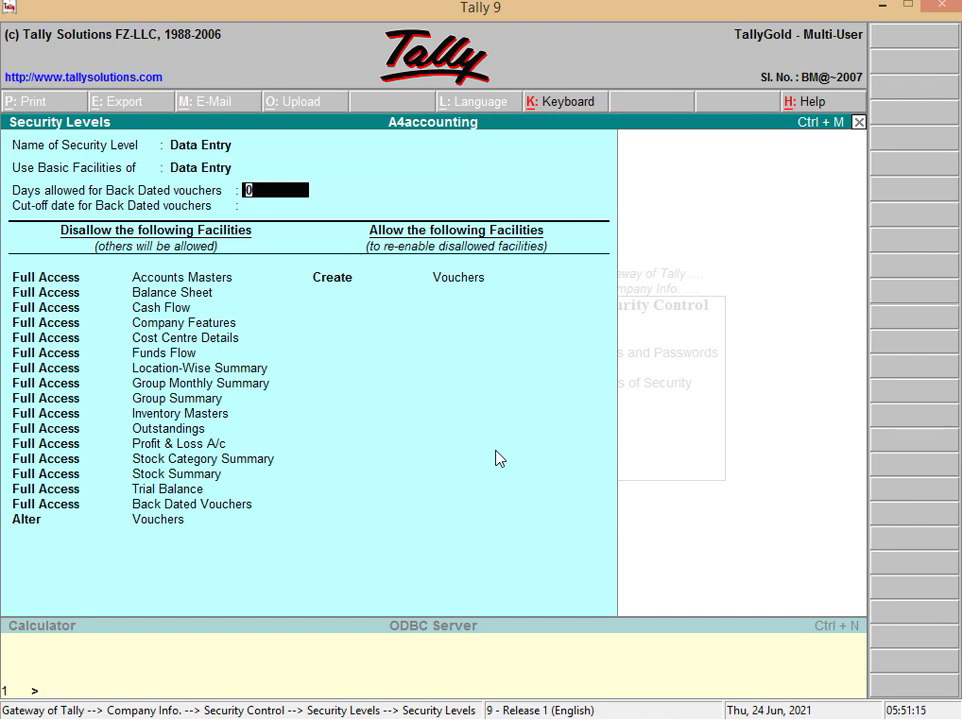
# Examine the Data Entry level's back-dated voucher settings and its first disallowed facilities
pyautogui.press('Up')
pyautogui.press('Down')
pyautogui.press('Return')
pyautogui.press('Up')
pyautogui.press('Up')
pyautogui.press('Return')
pyautogui.press('Return')
pyautogui.press('Return')
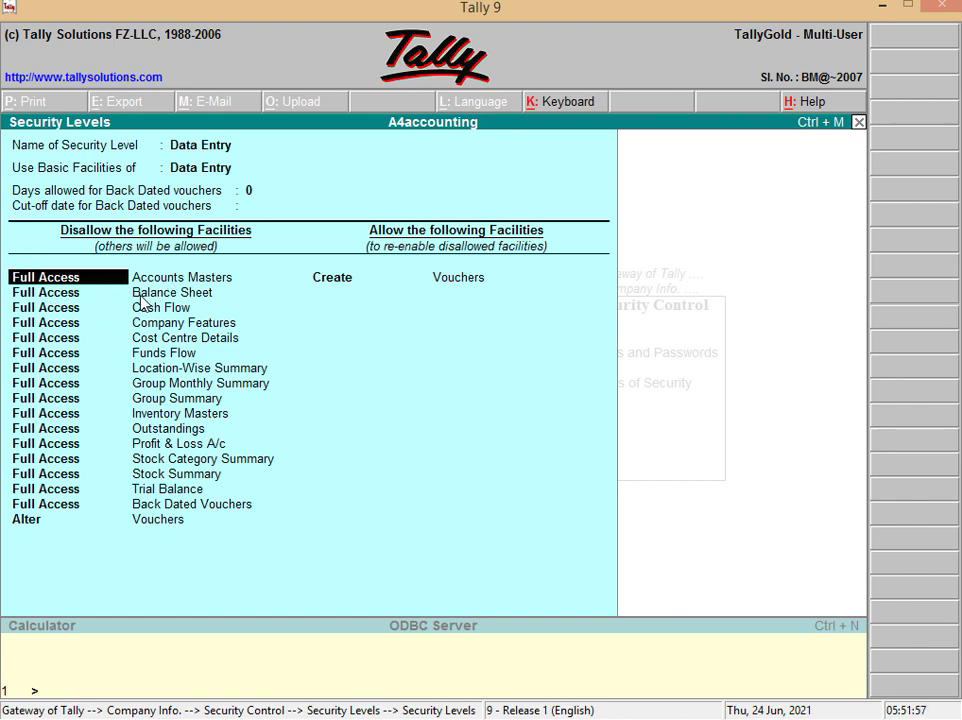
pyautogui.press('Return')
pyautogui.press('Return')
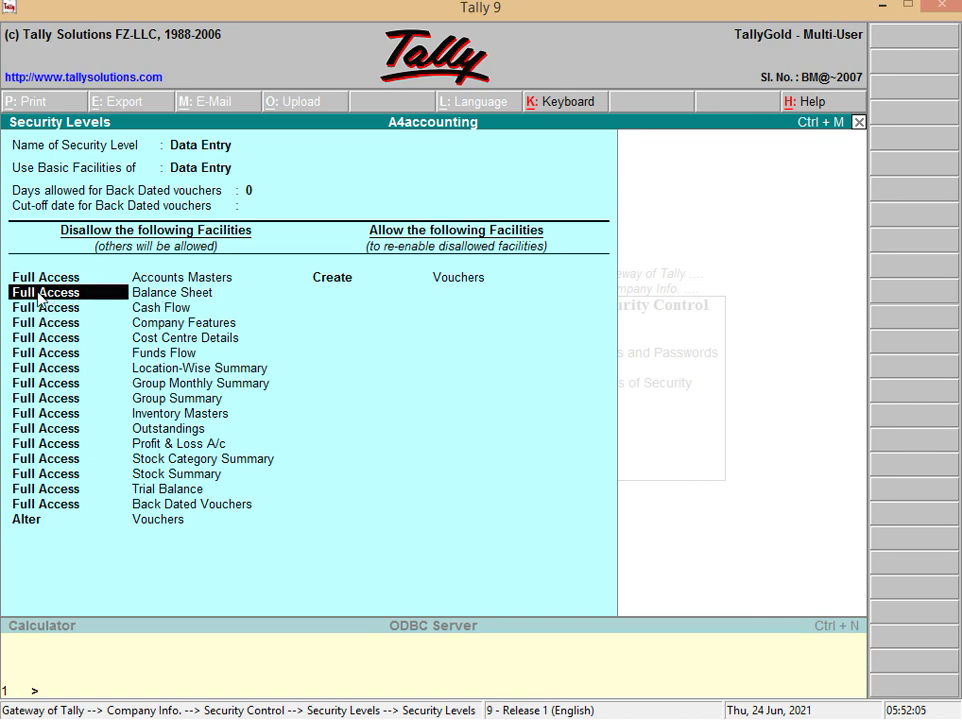
# Examine the types of access for the disallowed Vouchers facility and keep it at Alter
pyautogui.click(155, 530)
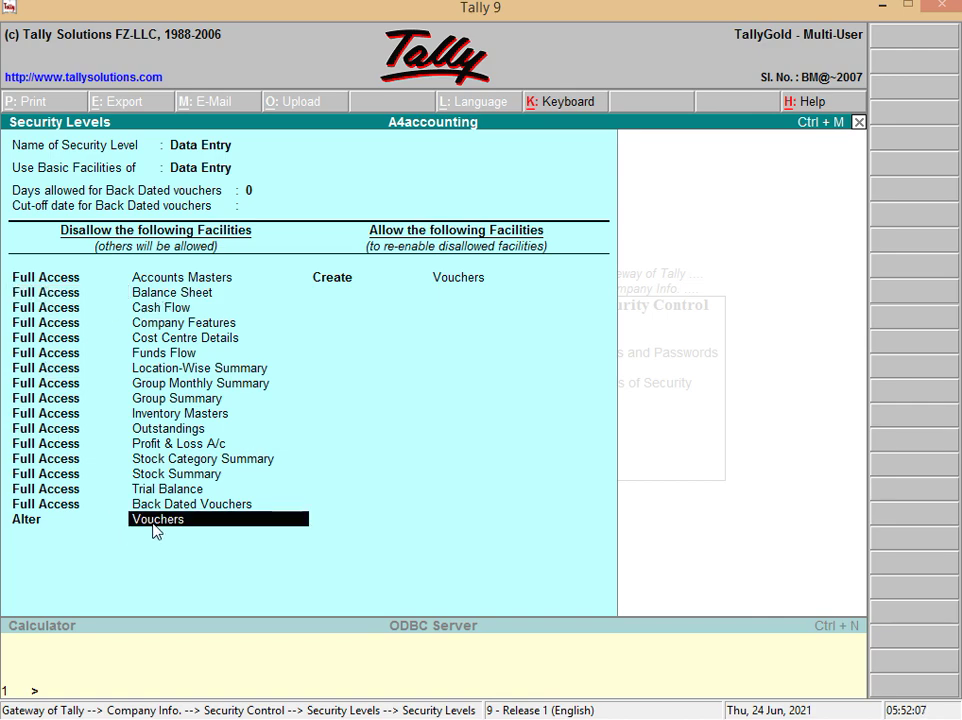
pyautogui.click(47, 531)
pyautogui.press('Return')
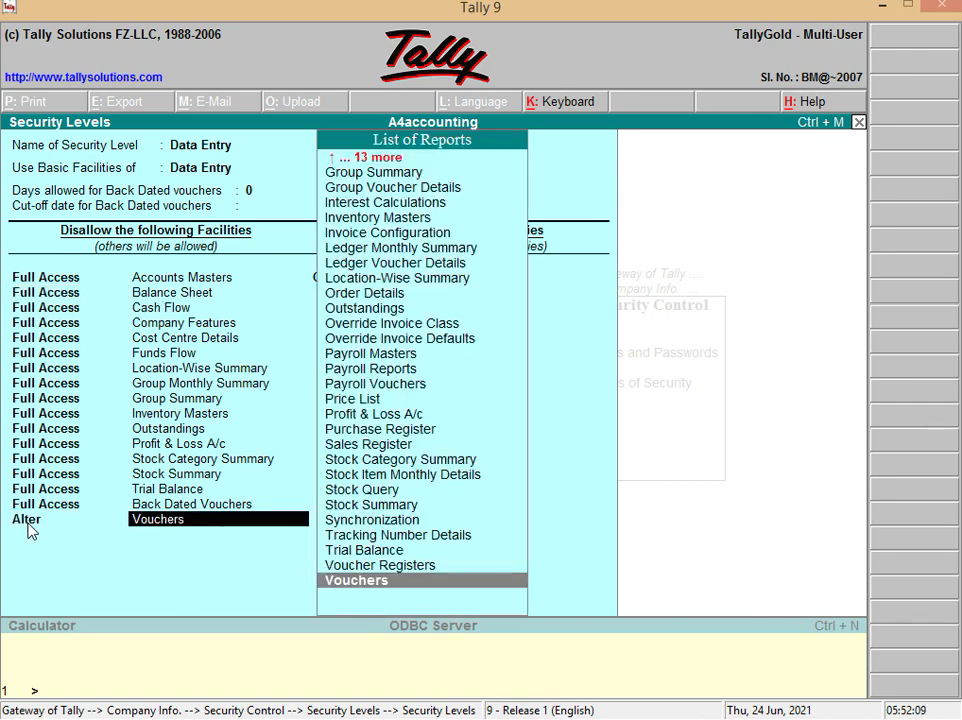
pyautogui.click(58, 530)
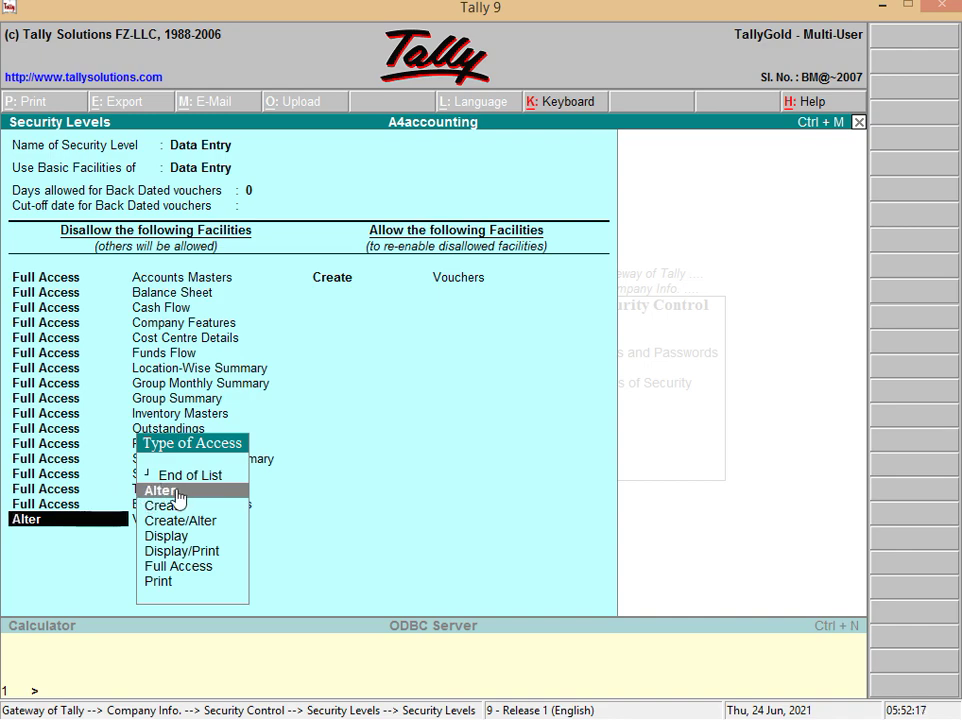
pyautogui.press('Return')
pyautogui.press('Return')
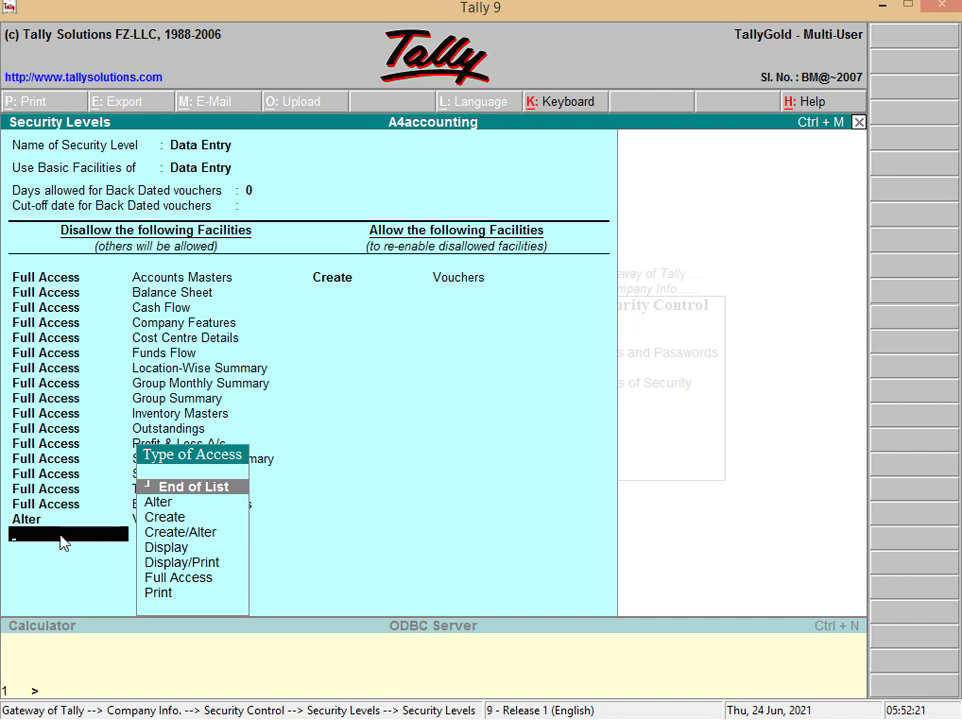
# Try to add another disallowed facility below Vouchers with Create/Alter as its type of access
pyautogui.write('Al')
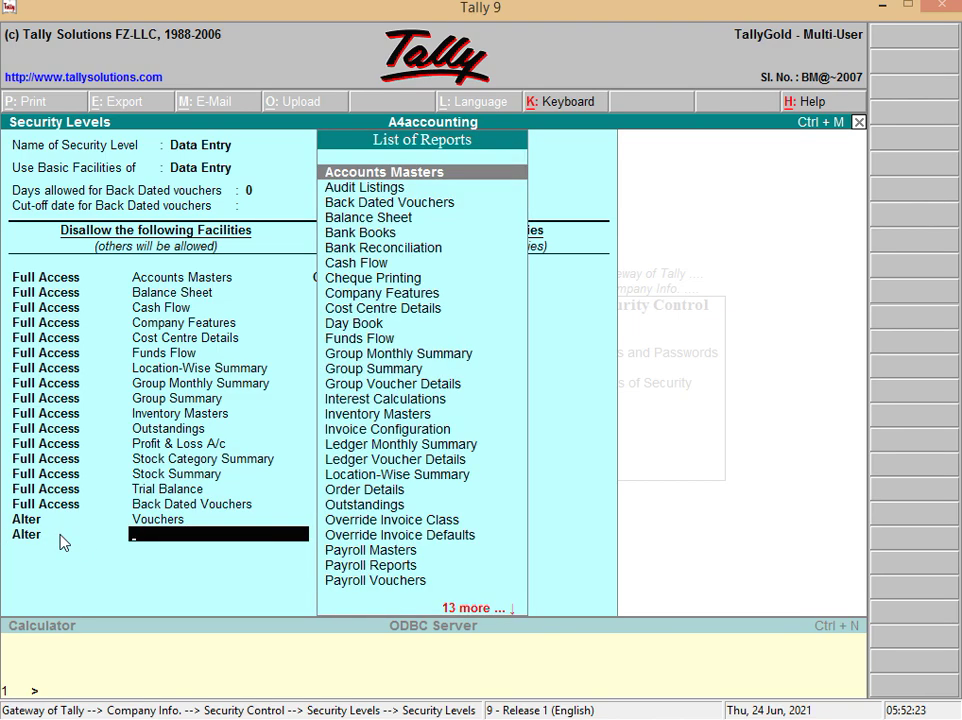
pyautogui.press('BackSpace')
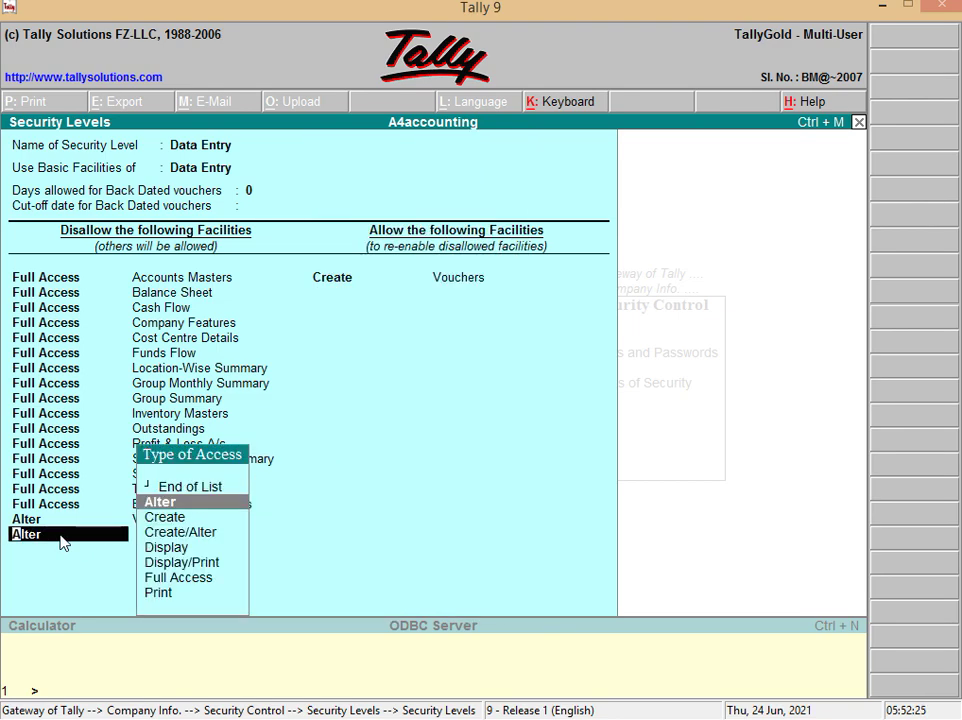
pyautogui.write('C')
pyautogui.press('Down')
pyautogui.press('Up')
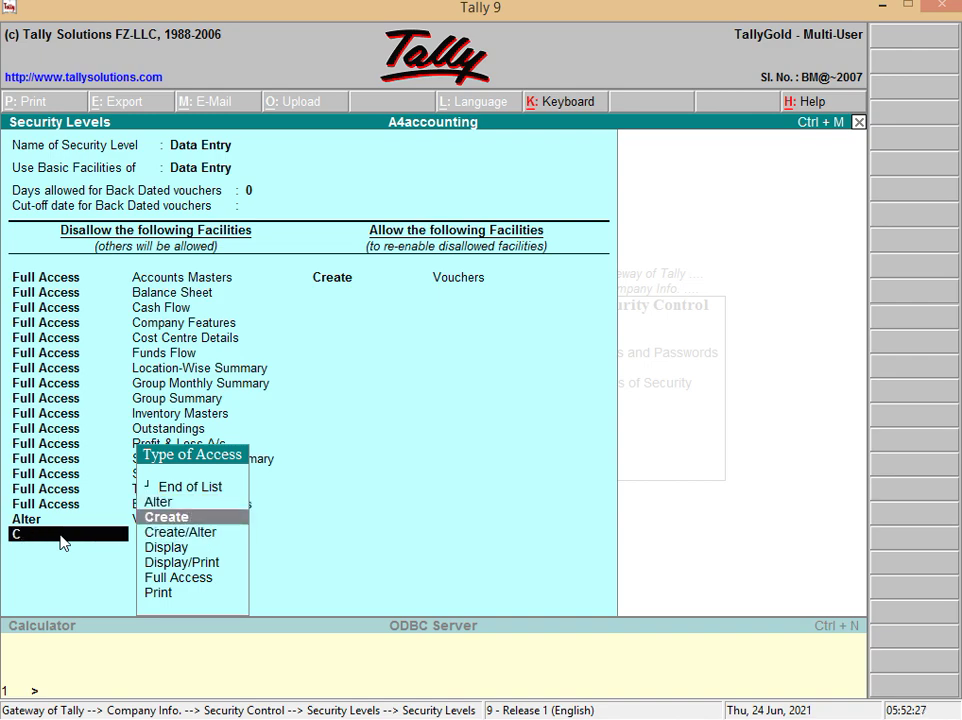
pyautogui.press('Down')
pyautogui.press('Return')
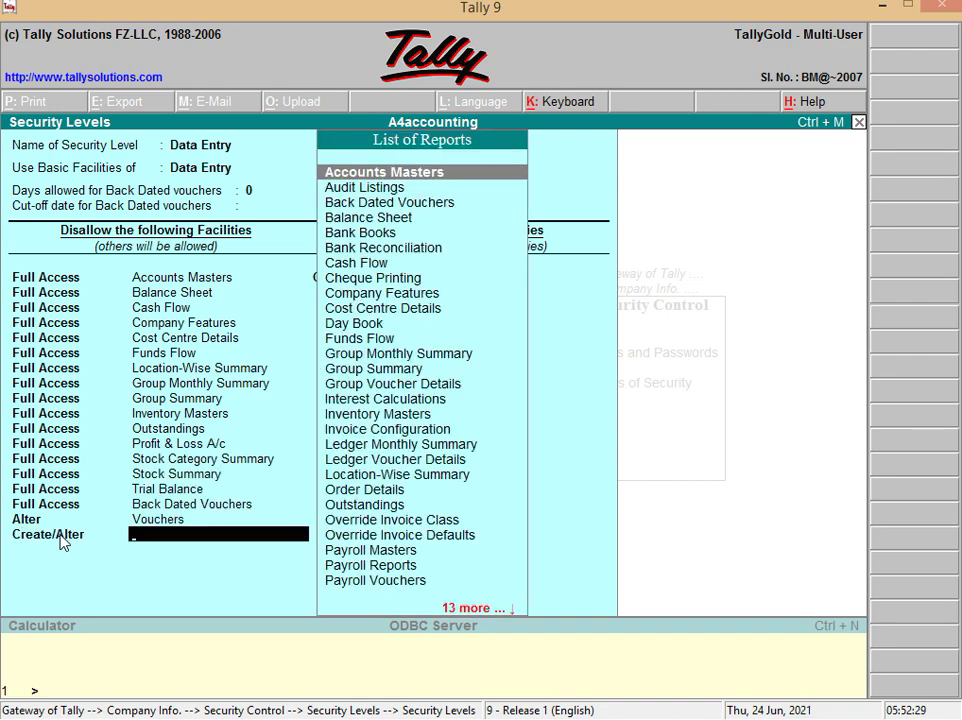
# Examine the list of reports that can be disallowed for Create/Alter access
pyautogui.press('Down')
pyautogui.press('Down')
pyautogui.press('Down')
pyautogui.press('Down')
pyautogui.press('Down')
pyautogui.press('Down')
pyautogui.press('Down')
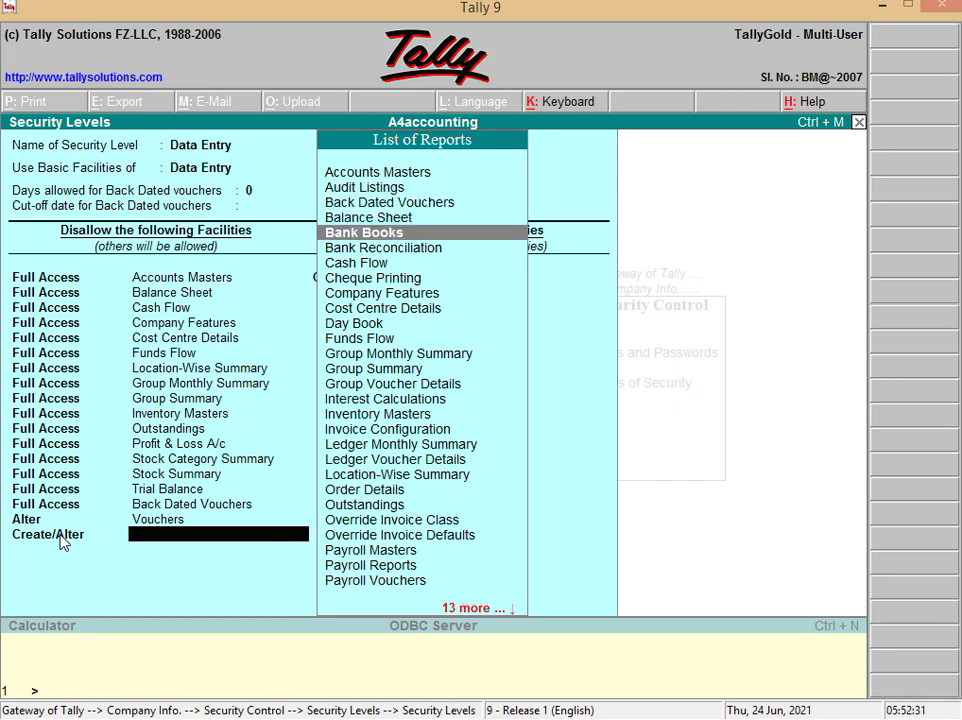
pyautogui.press('Down')
pyautogui.press('Down')
pyautogui.press('Down')
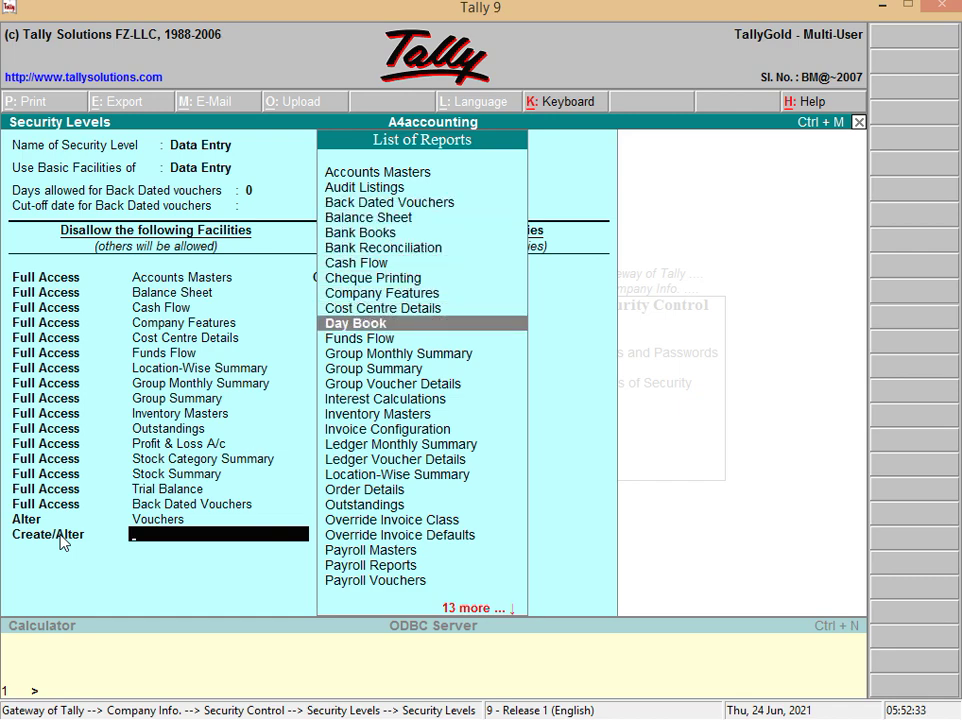
pyautogui.press('Down')
pyautogui.press('Down')
pyautogui.press('Down')
pyautogui.press('Down')
pyautogui.press('Down')
pyautogui.press('Down')
pyautogui.press('Down')
pyautogui.press('Down')
pyautogui.press('Down')
pyautogui.press('Down')
pyautogui.press('Down')
pyautogui.press('Down')
pyautogui.press('Down')
pyautogui.press('Down')
pyautogui.press('Down')
pyautogui.press('Down')
pyautogui.press('Down')
pyautogui.press('Down')
pyautogui.press('Down')
pyautogui.press('Down')
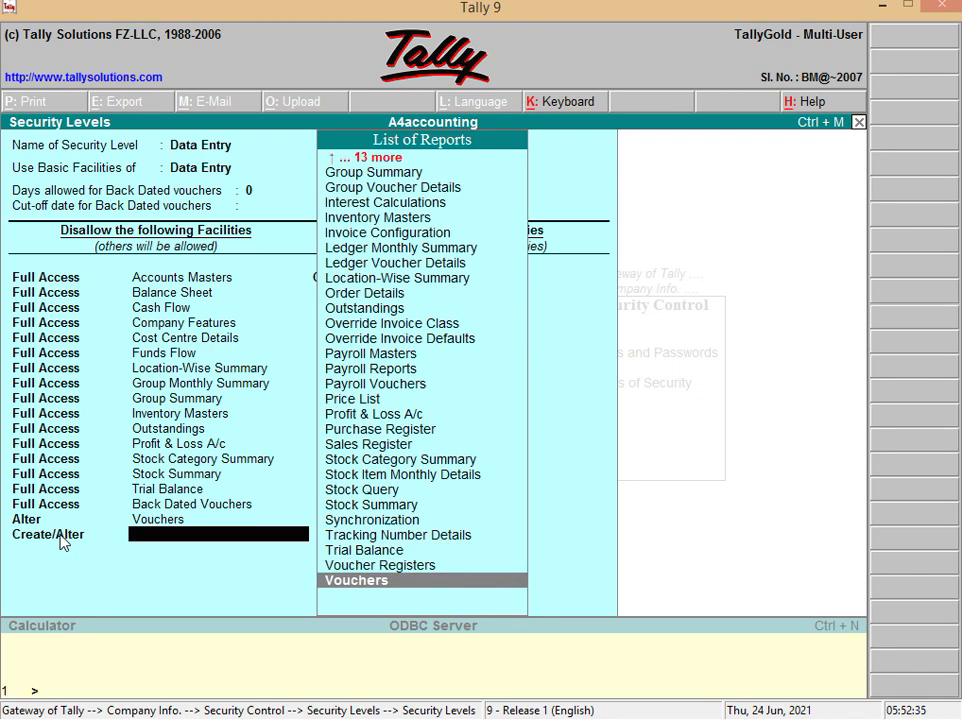
pyautogui.press('Up')
pyautogui.press('Up')
pyautogui.press('Up')
pyautogui.press('Up')
pyautogui.press('Up')
pyautogui.press('Up')
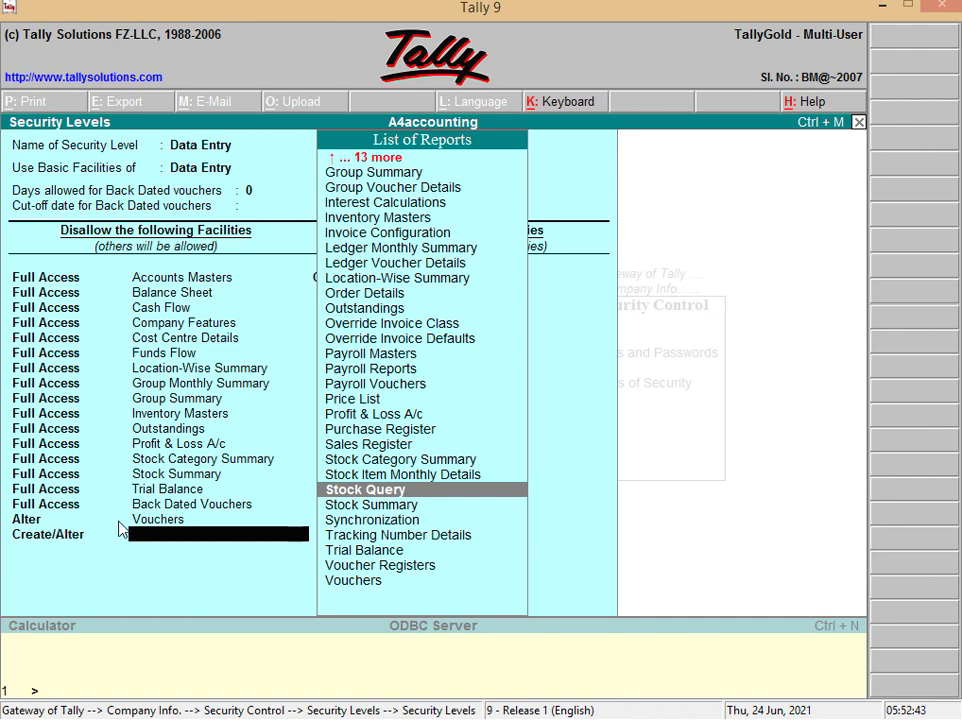
# Discard the unfinished Create/Alter row and end the list of disallowed facilities
pyautogui.press('Escape')
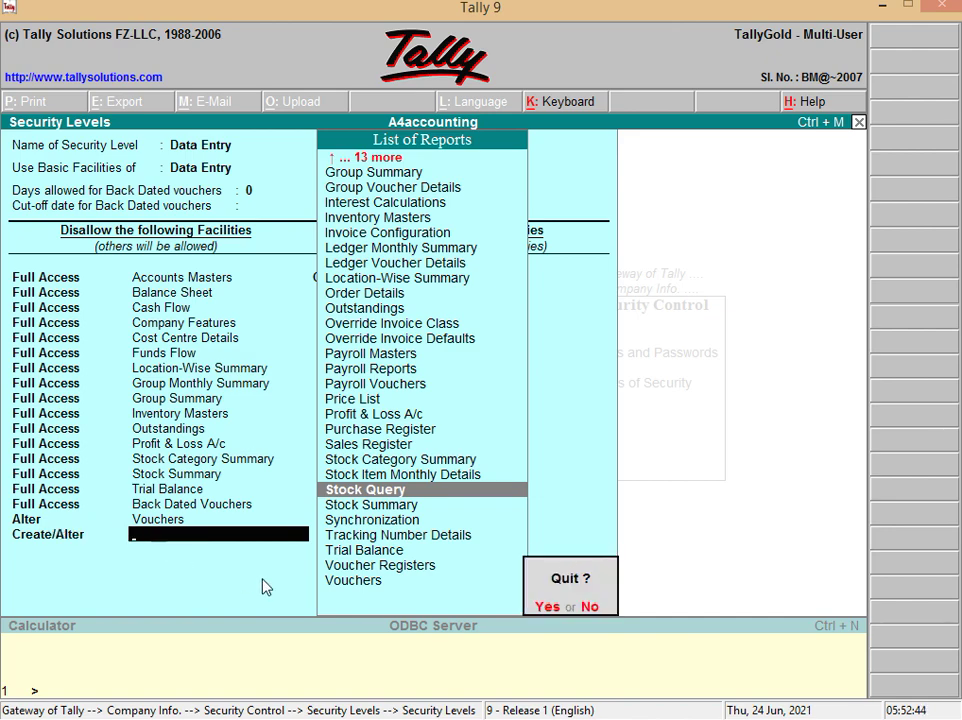
pyautogui.click(589, 607)
pyautogui.press('BackSpace')
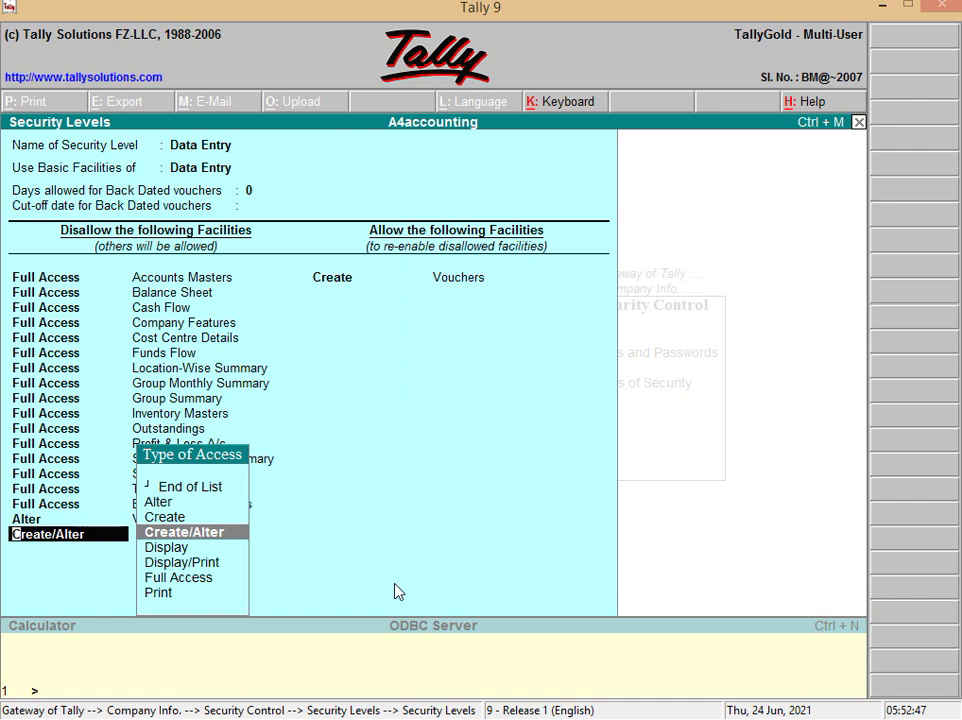
pyautogui.press('Return')
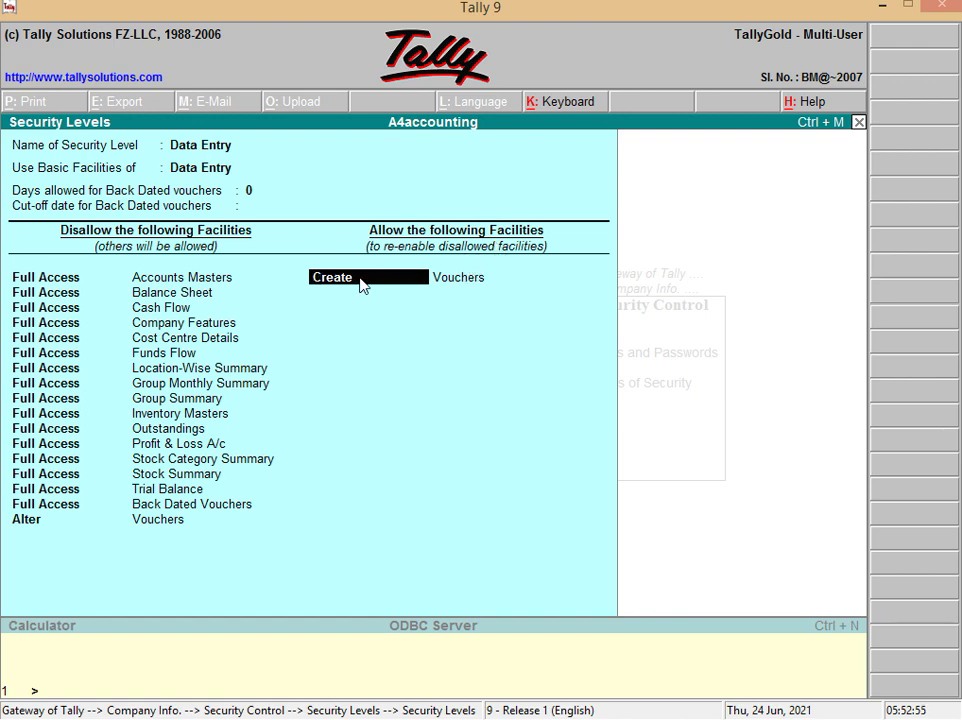
# Re-enter Create as the type of access for Vouchers under the allowed facilities
pyautogui.press('Return')
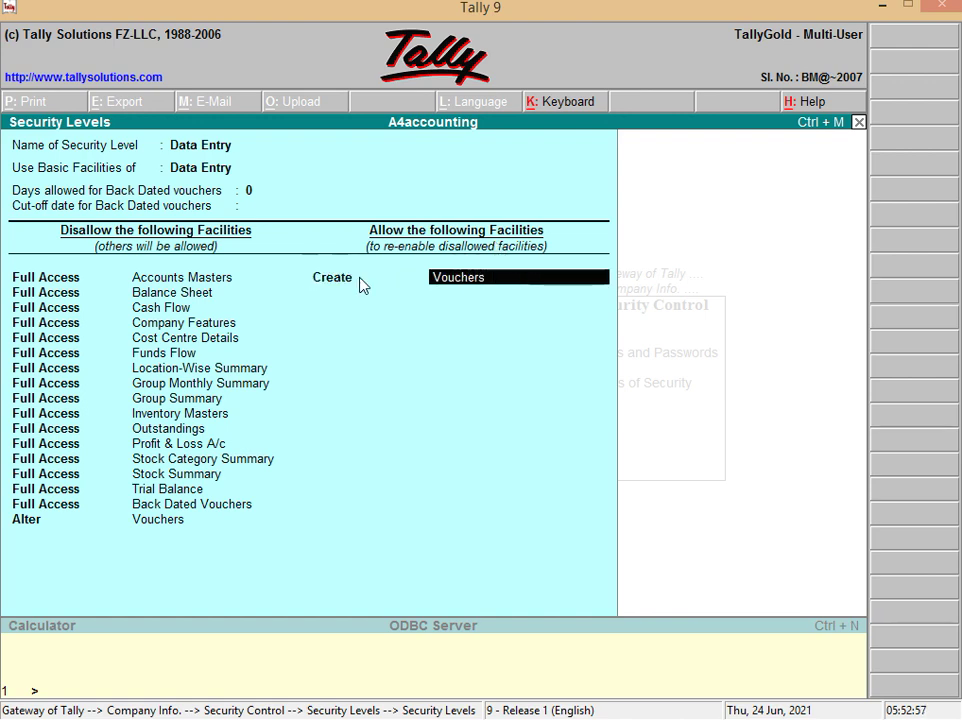
pyautogui.press('BackSpace')
pyautogui.press('BackSpace')
pyautogui.press('BackSpace')
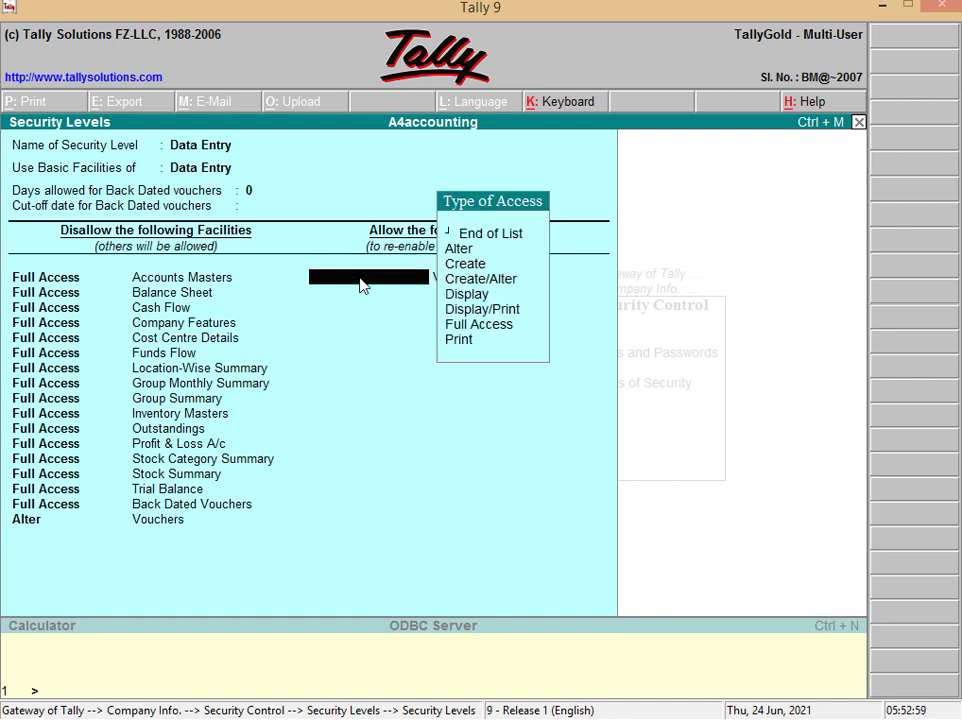
pyautogui.write('C')
pyautogui.press('Down')
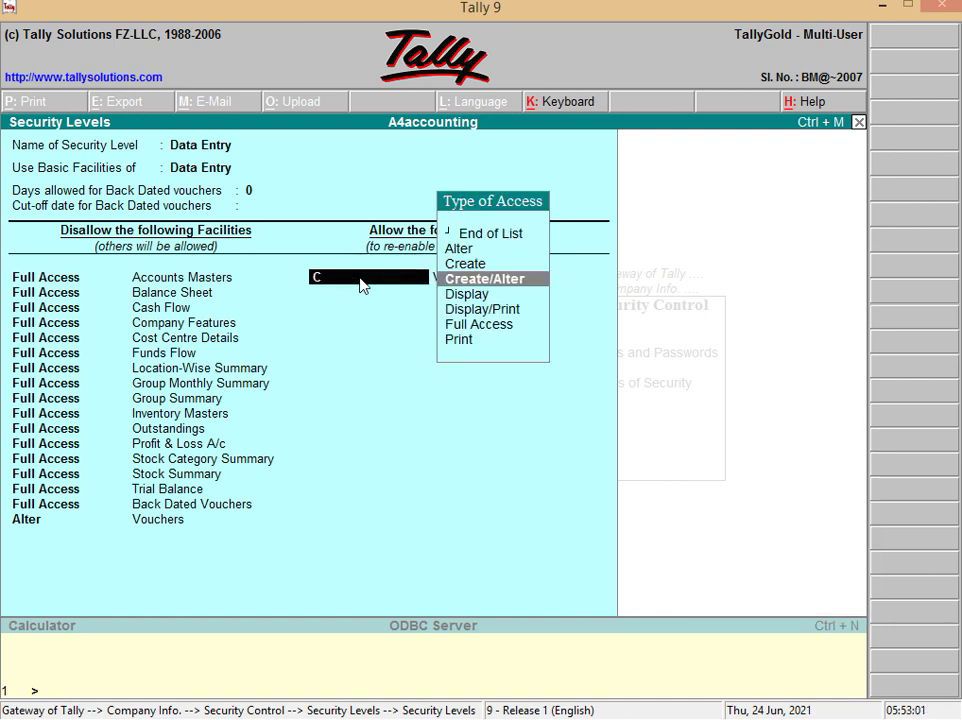
pyautogui.press('Up')
pyautogui.press('Down')
pyautogui.press('Up')
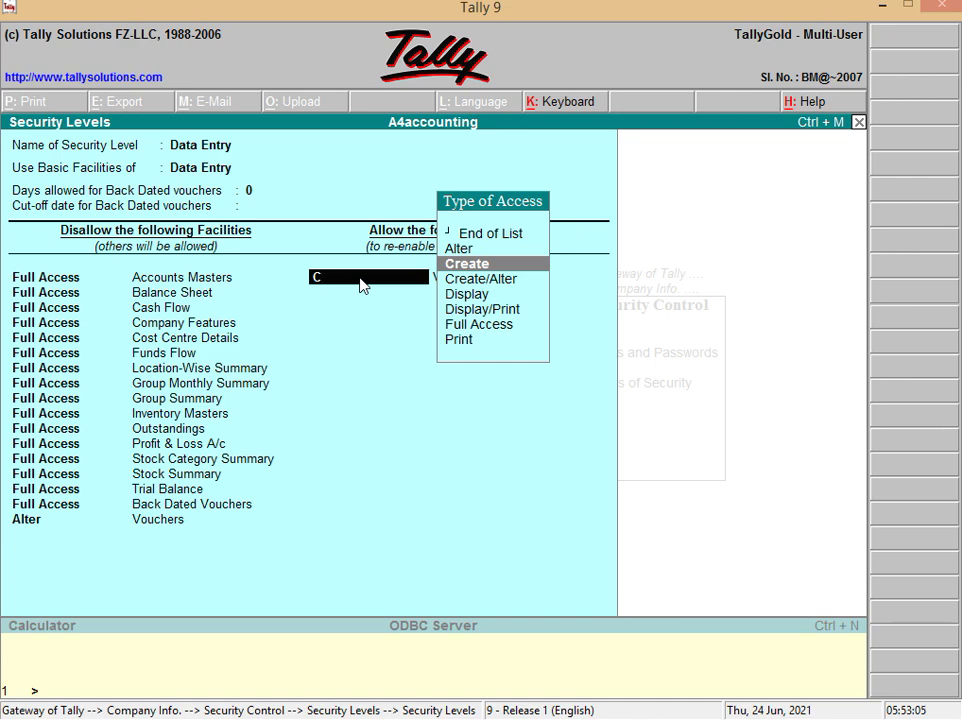
pyautogui.press('Return')
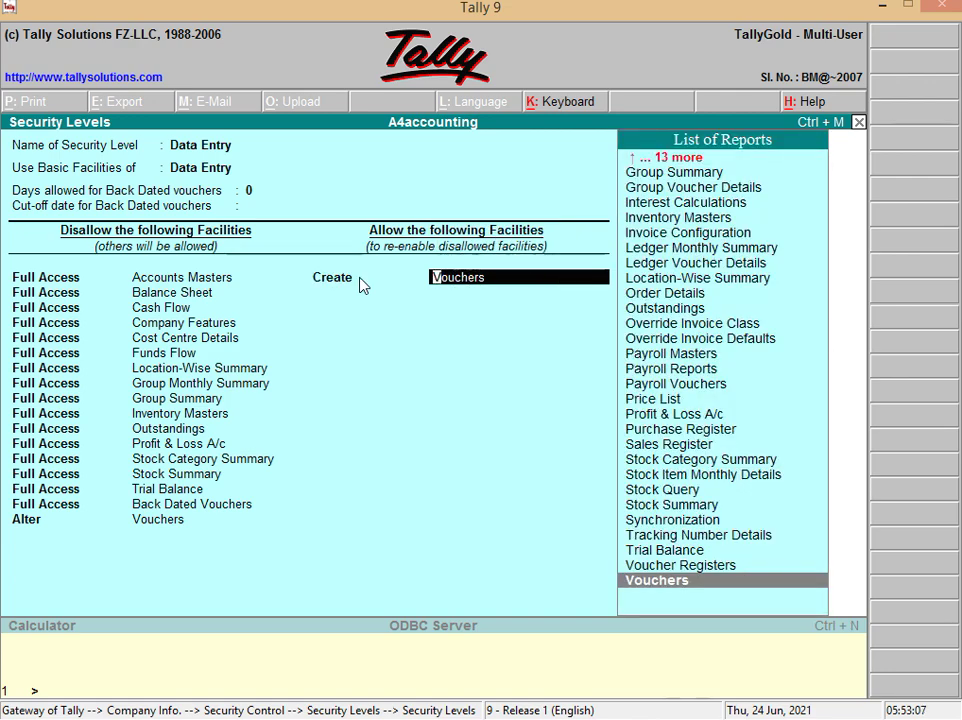
pyautogui.press('Return')
# Add a second allowed facility that gives the Data Entry level Print access for vouchers
pyautogui.press('Down')
pyautogui.press('Down')
pyautogui.press('Down')
pyautogui.press('Down')
pyautogui.press('Down')
pyautogui.press('Down')
pyautogui.press('Down')
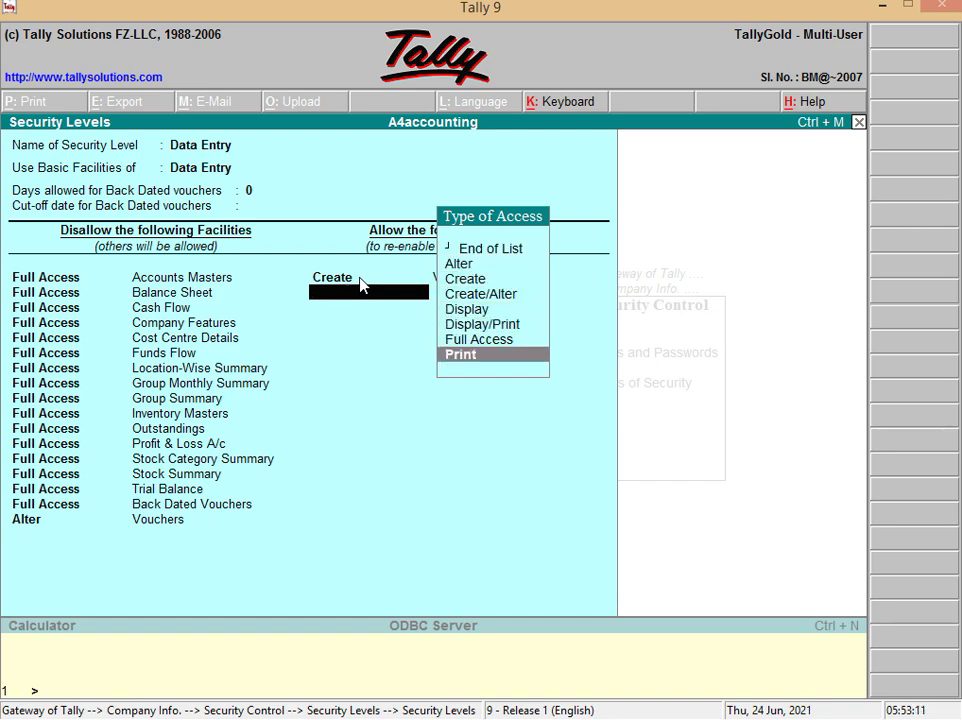
pyautogui.press('Return')
pyautogui.write('P')
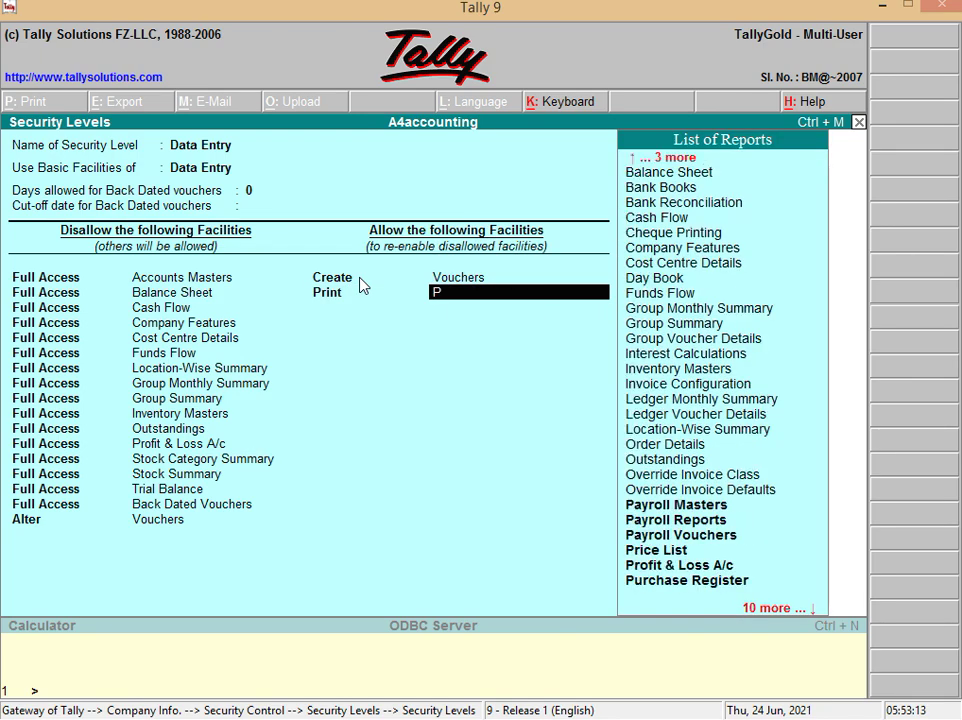
pyautogui.press('BackSpace')
pyautogui.write('V')
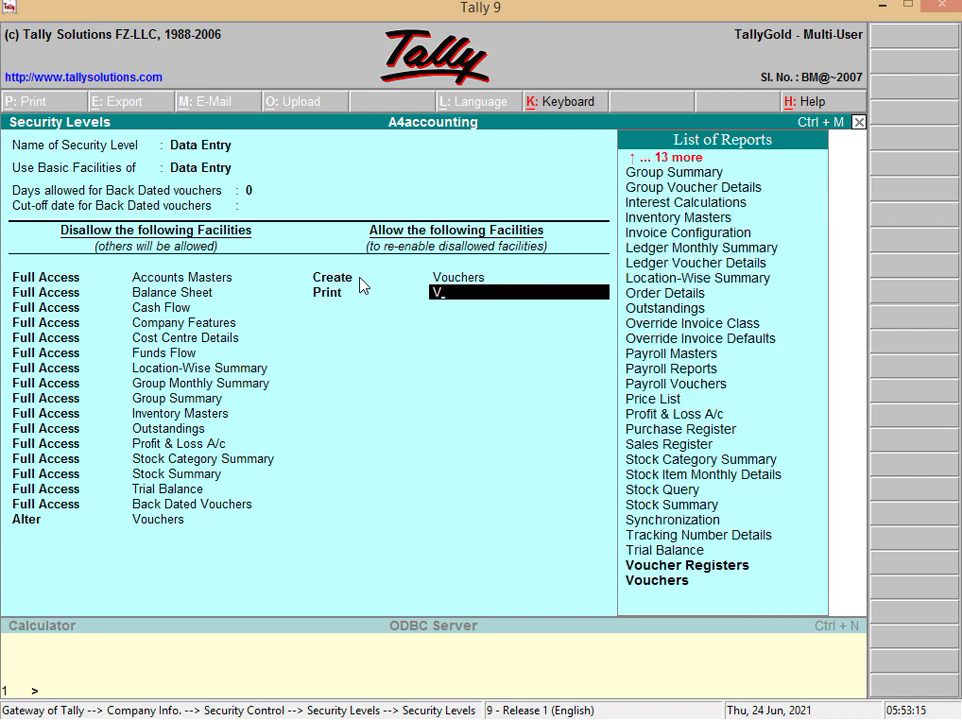
pyautogui.press('Down')
pyautogui.press('Return')
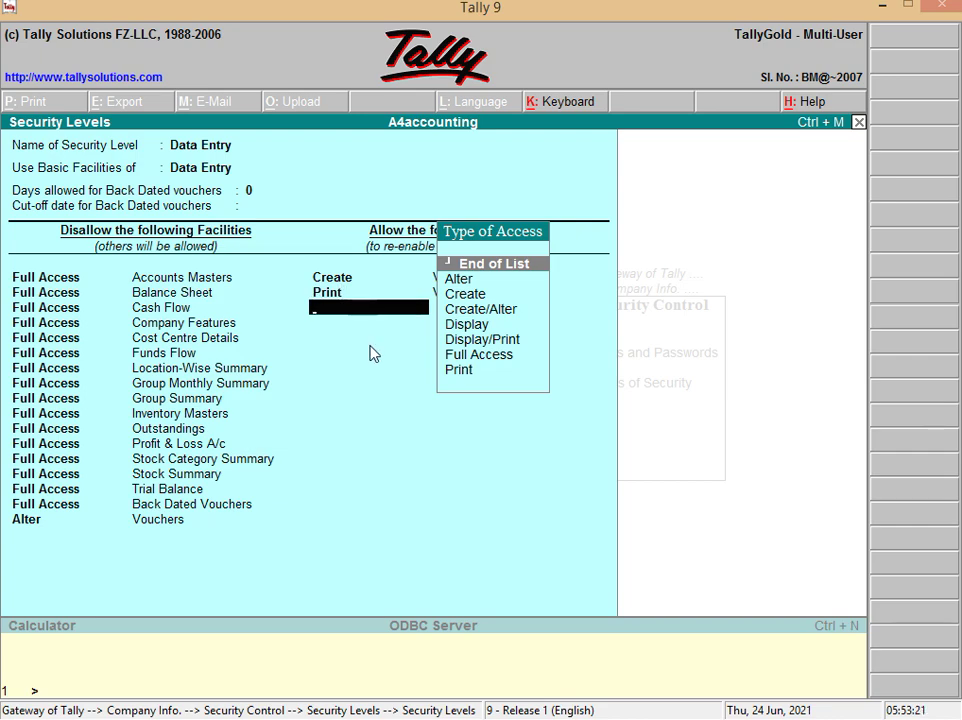
# Accept the Data Entry level's rights and the company's security levels, and return to the Company Info. menu
pyautogui.hotkey('ctrl', 'a')
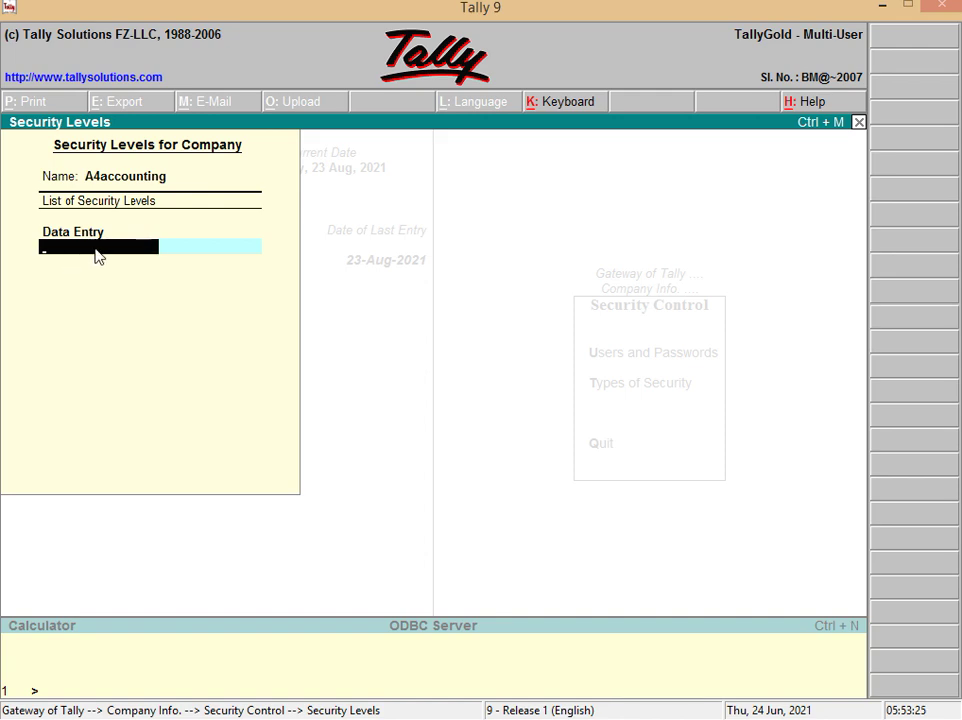
pyautogui.press('Return')
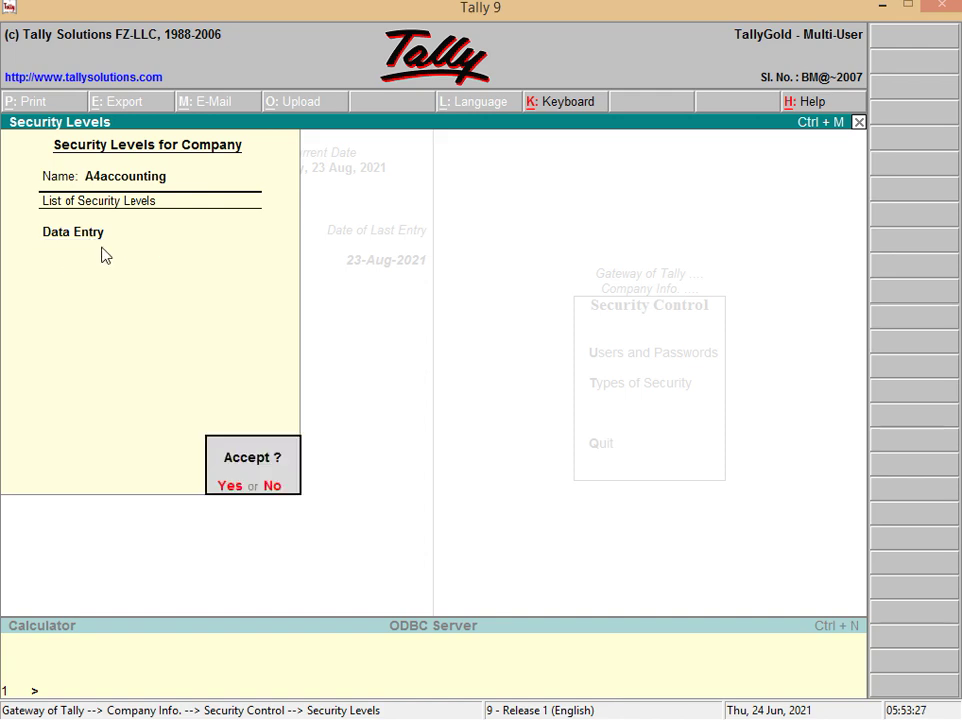
pyautogui.click(230, 487)
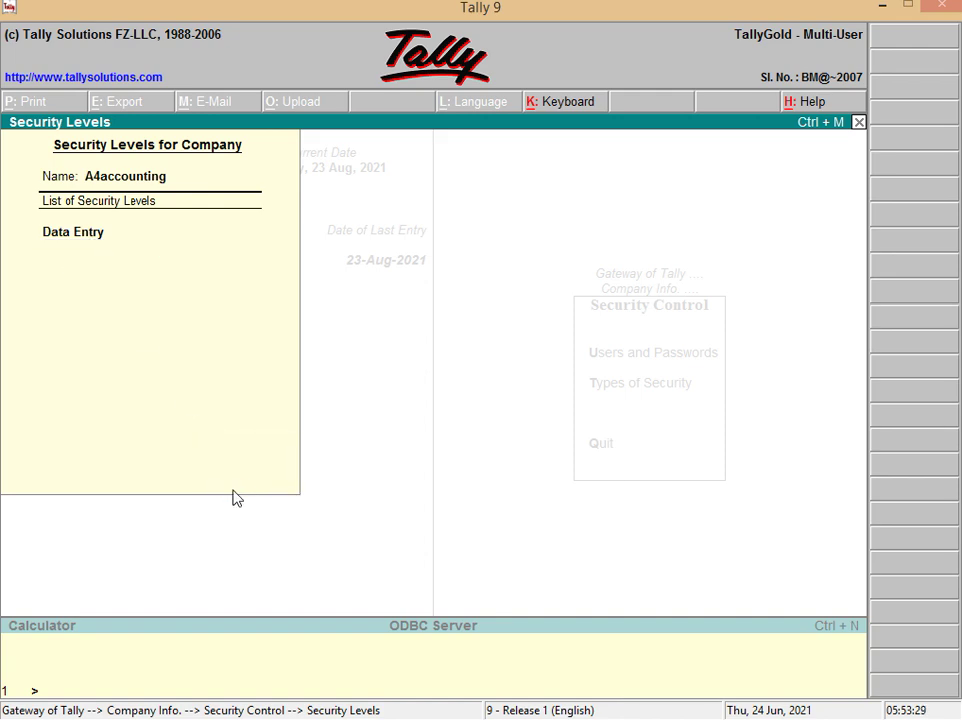
pyautogui.press('Down')
pyautogui.press('Down')
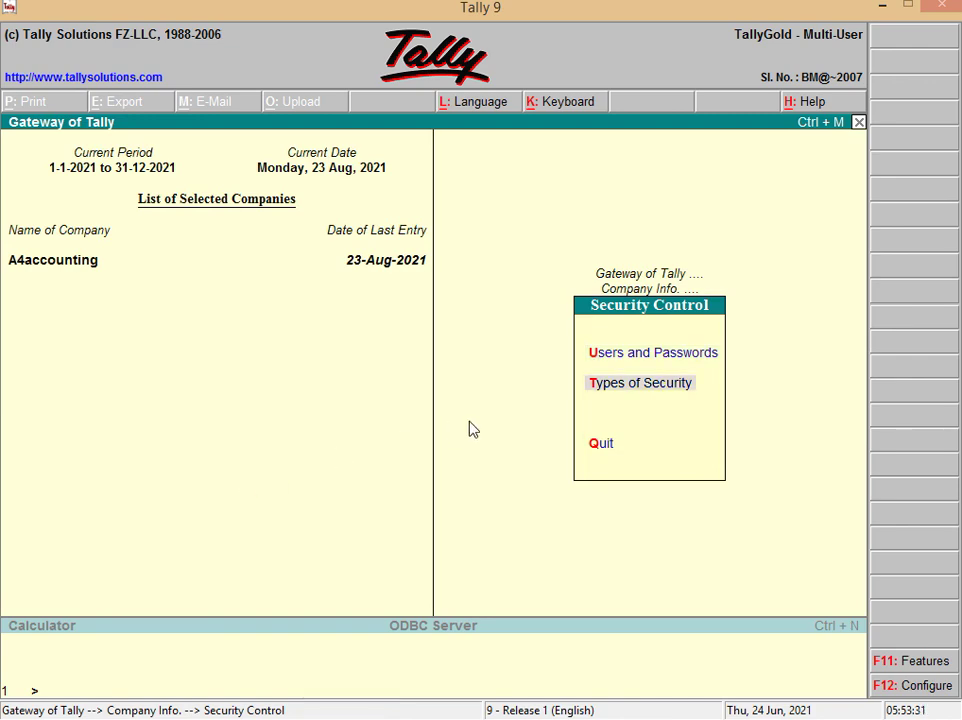
pyautogui.press('Return')
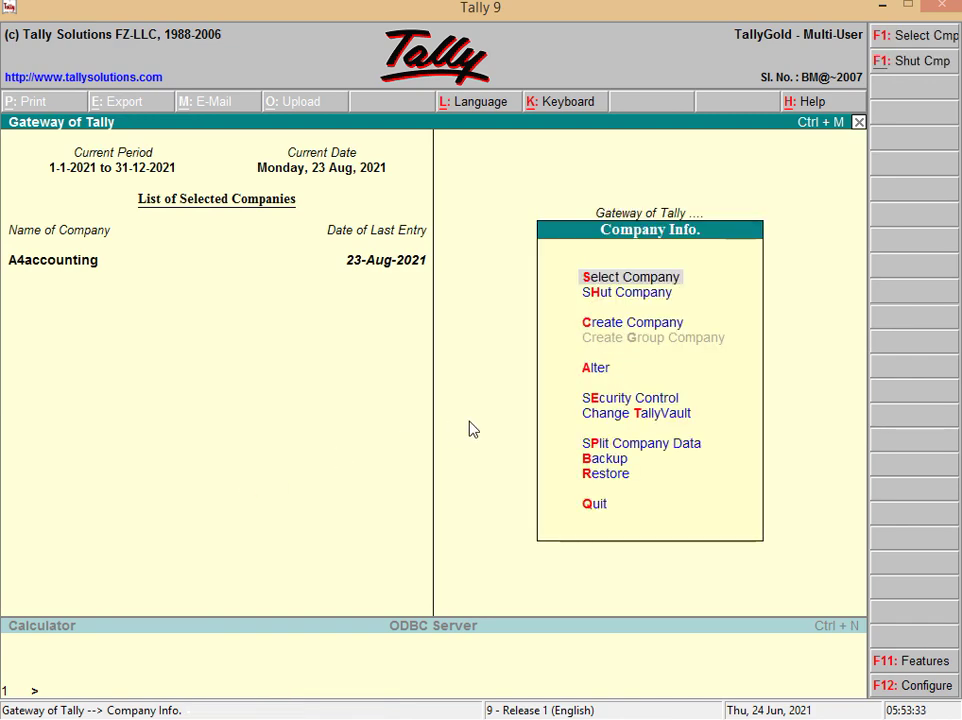
# Shut the A4accounting company and select it again from the list of companies
pyautogui.click(934, 66)
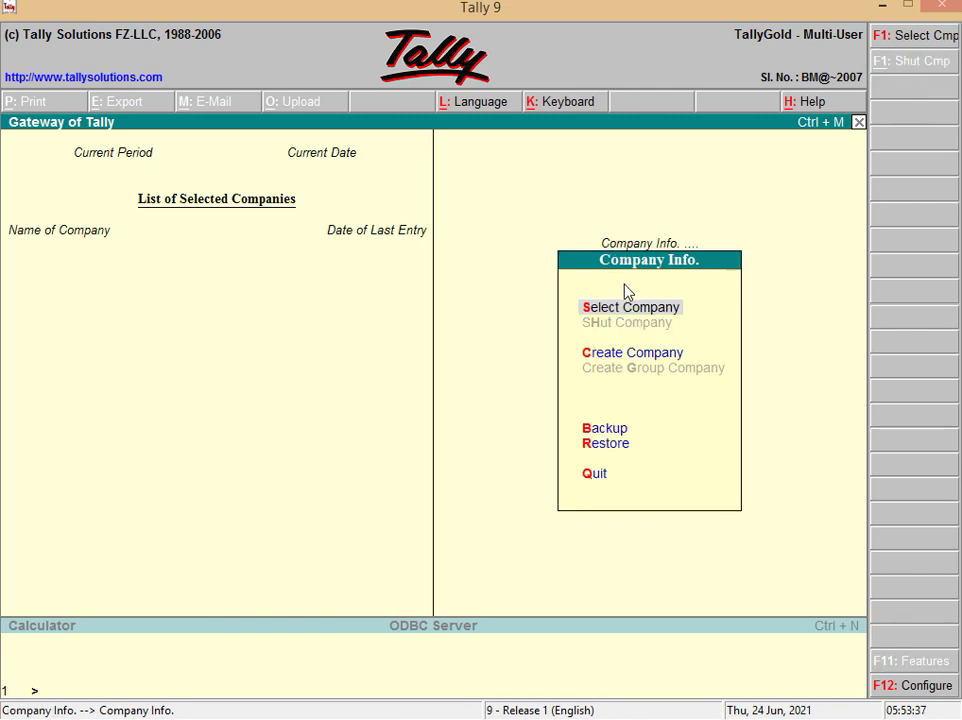
pyautogui.press('Return')
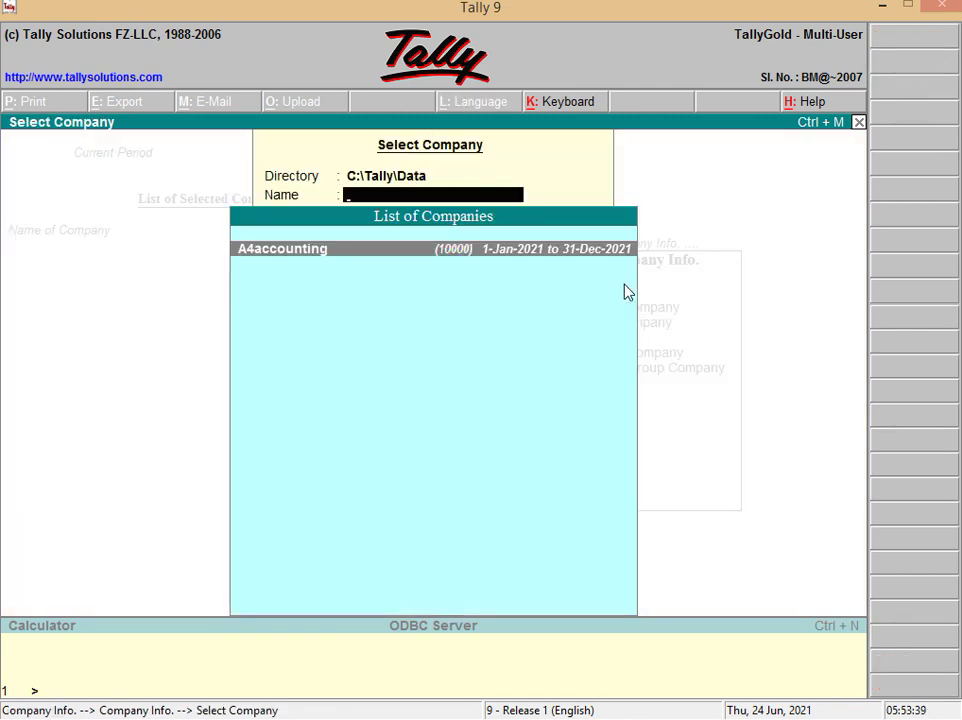
pyautogui.press('Return')
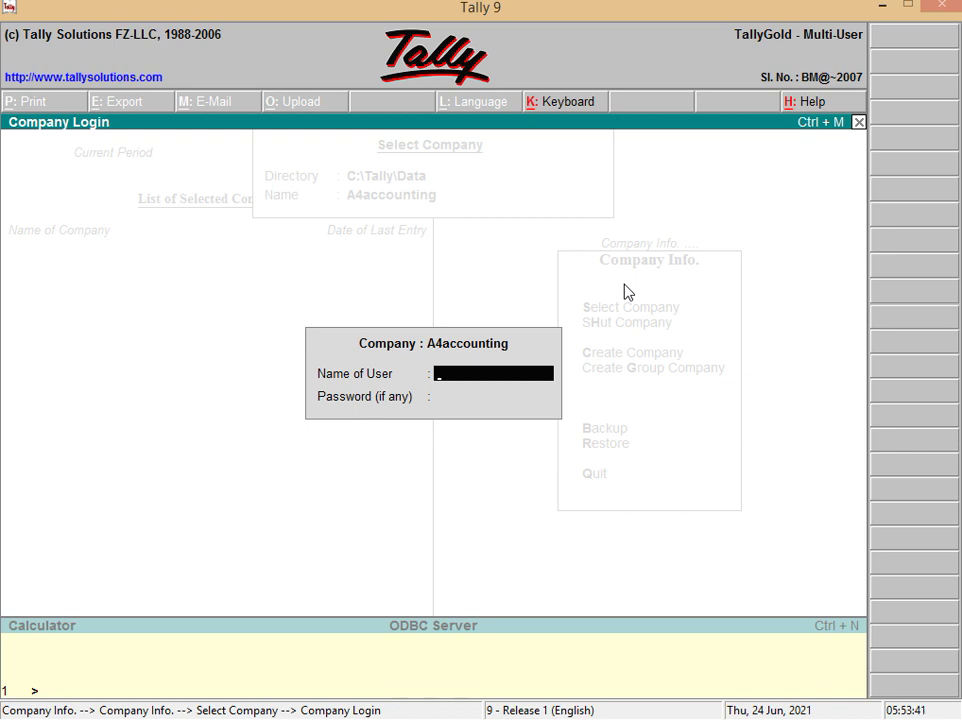
# Log in to A4accounting with the data entry user's name and password, and go to the Gateway of Tally
pyautogui.write('Furqan')
pyautogui.press('Return')
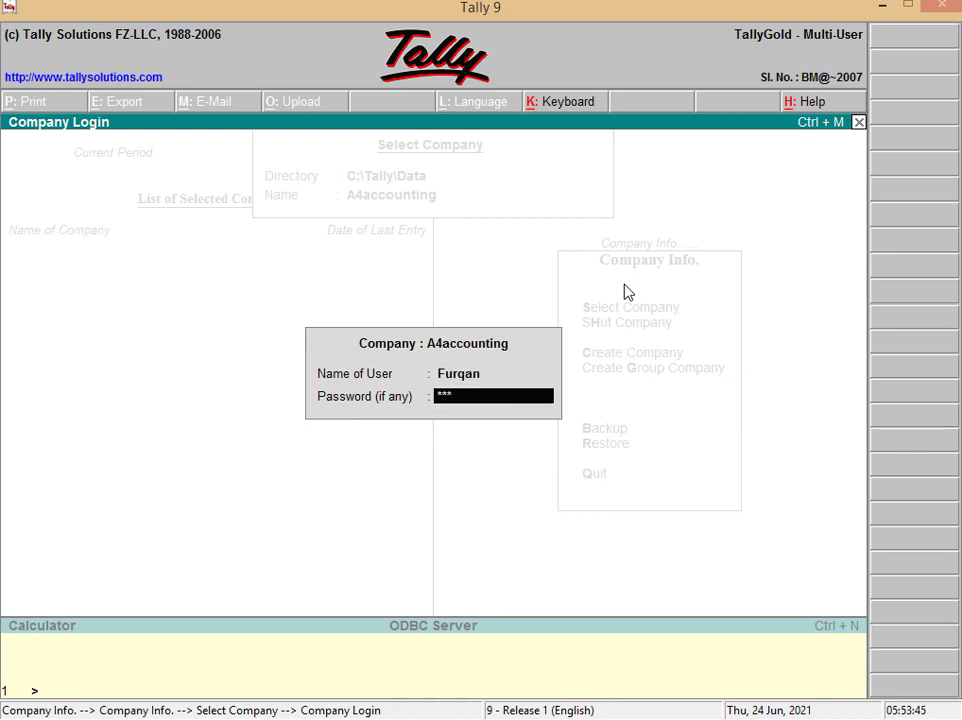
pyautogui.press('Return')
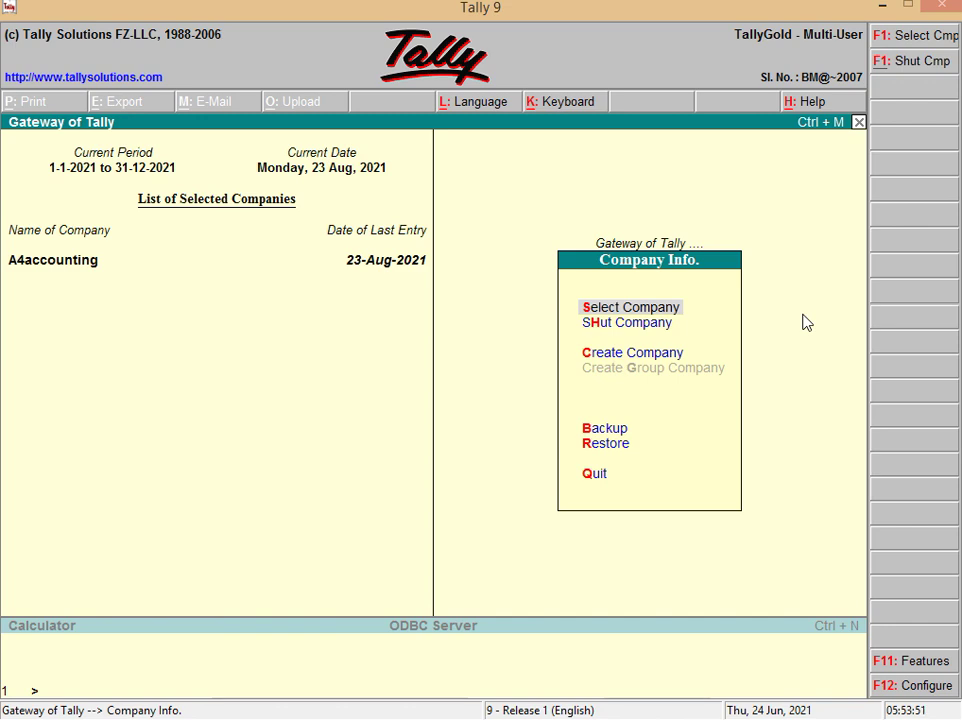
pyautogui.press('Escape')
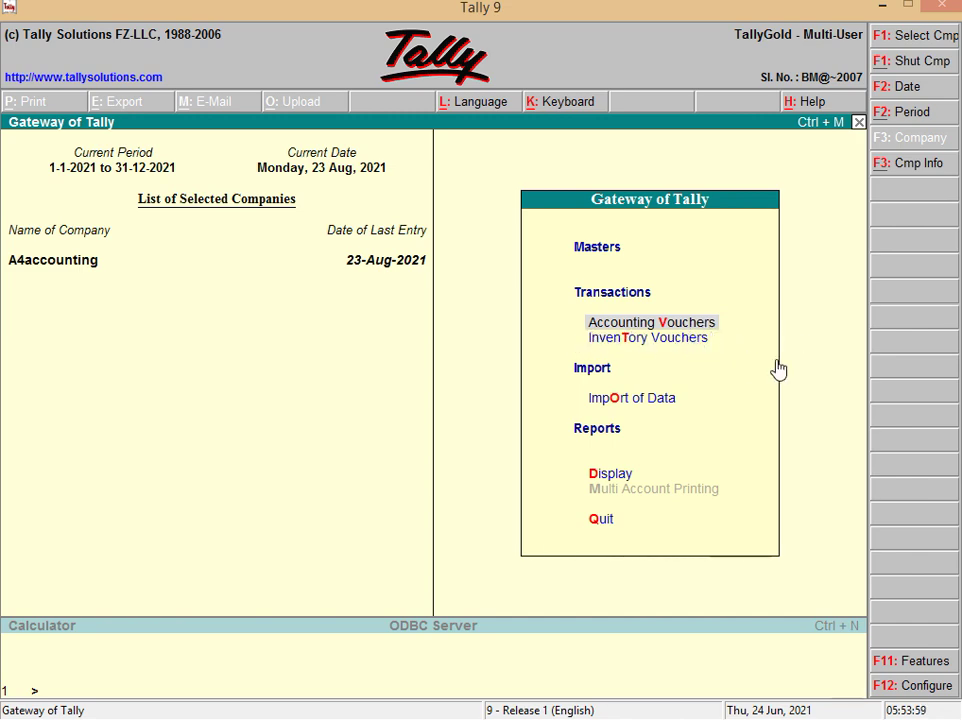
# Start a Receipt voucher in the accounting vouchers, used for Others, with Cash as the account
pyautogui.press('Return')
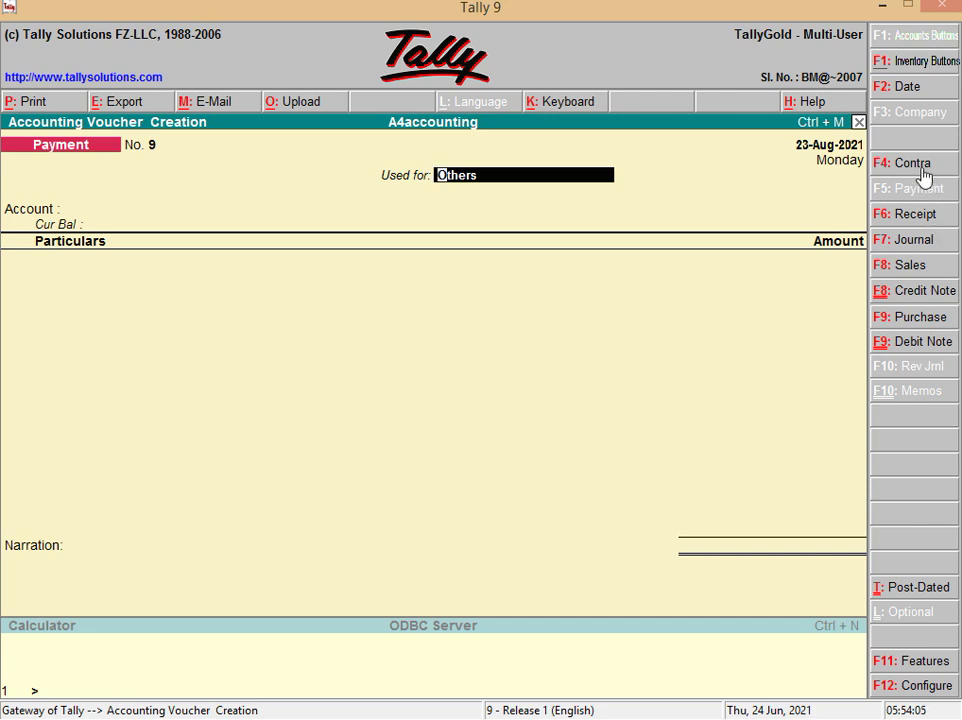
pyautogui.click(925, 267)
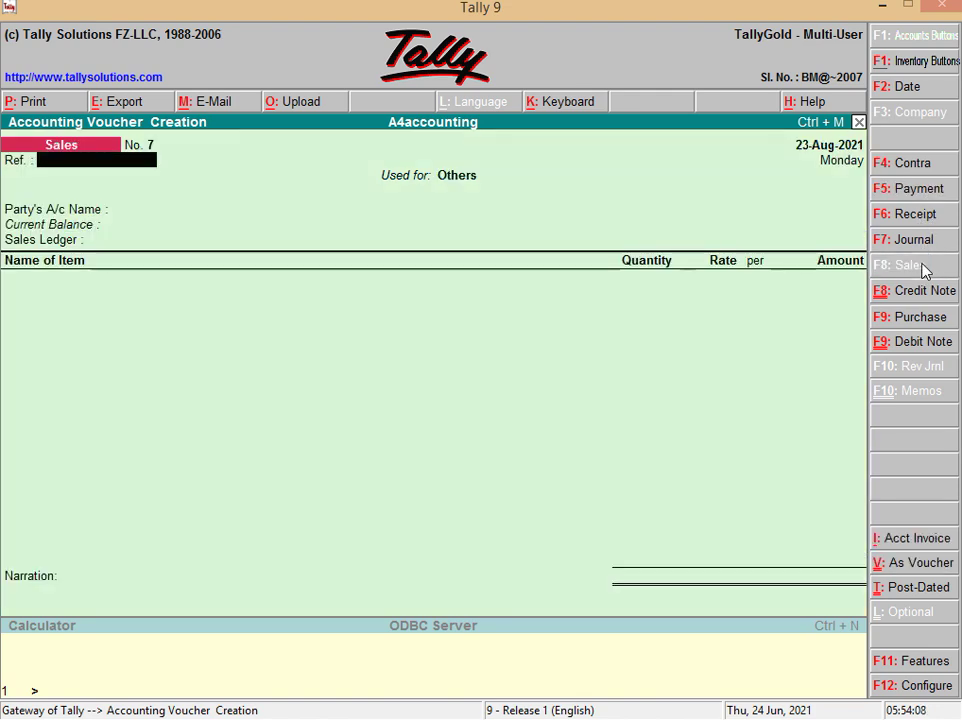
pyautogui.click(915, 216)
pyautogui.press('Return')
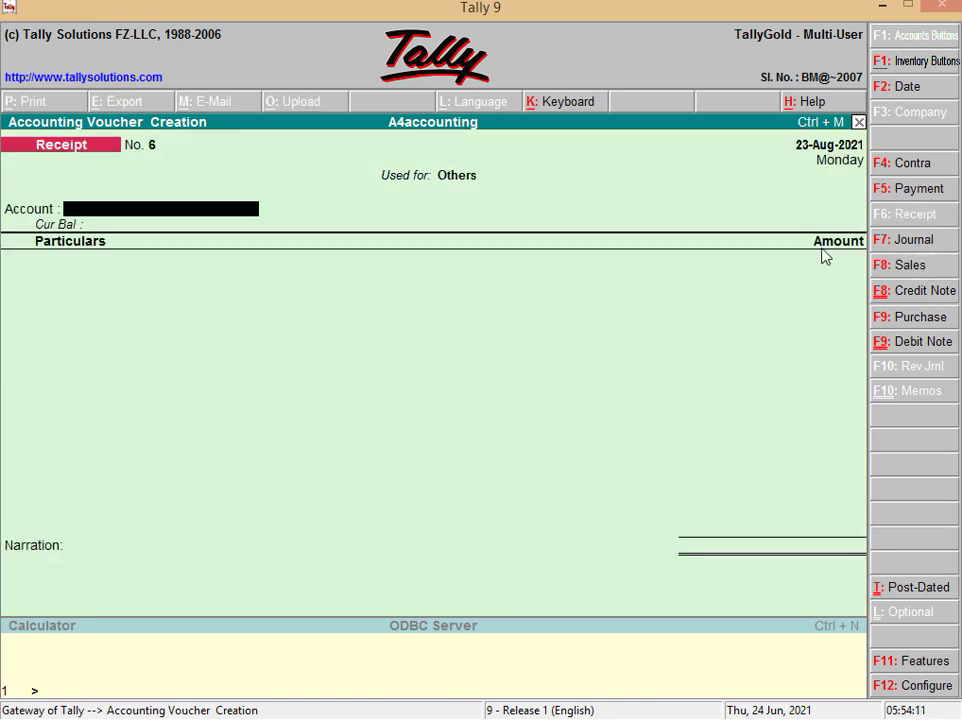
pyautogui.write('C')
pyautogui.press('Return')
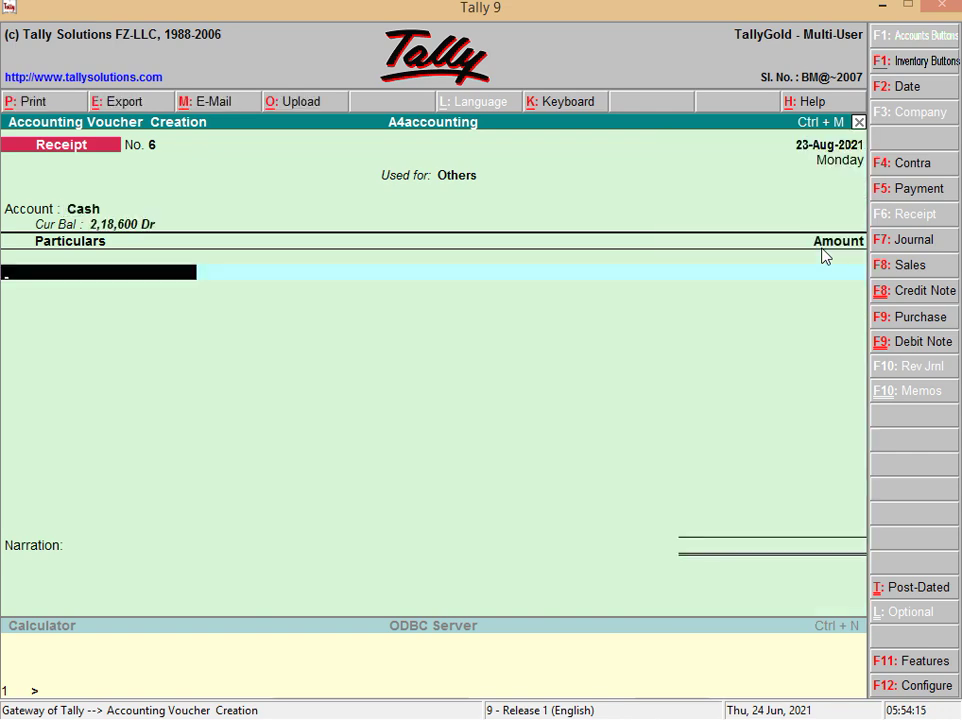
# Enter 10,150 against Mr. A (Accounts Receivable) in the receipt, accept the voucher without narration and return to the Gateway of Tally
pyautogui.write('M')
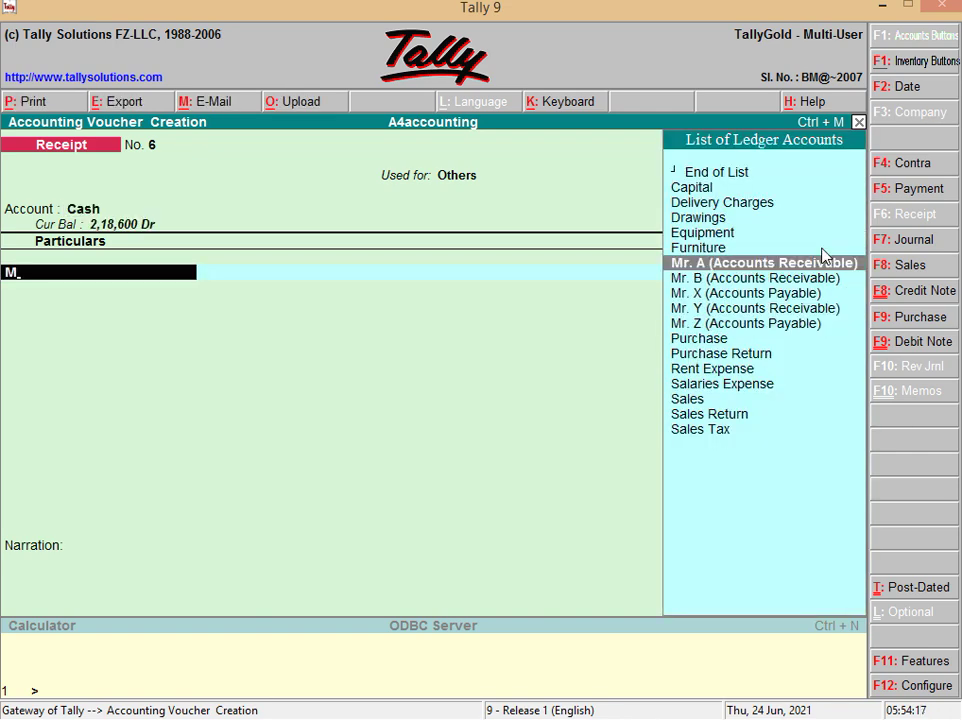
pyautogui.press('Return')
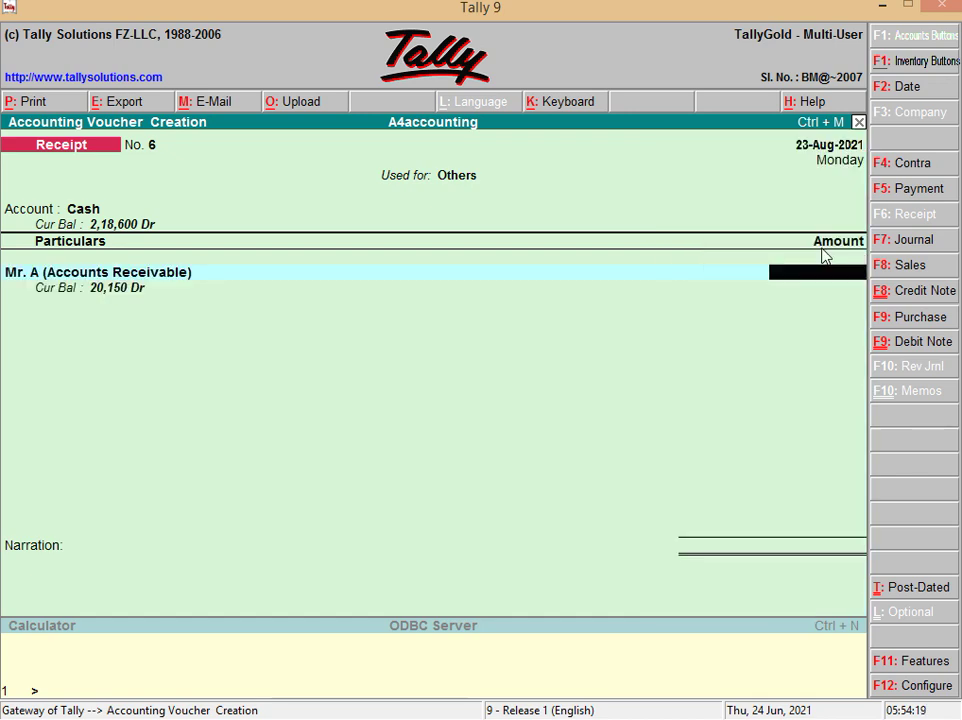
pyautogui.write('10150')
pyautogui.press('Return')
pyautogui.press('Return')
pyautogui.press('Return')
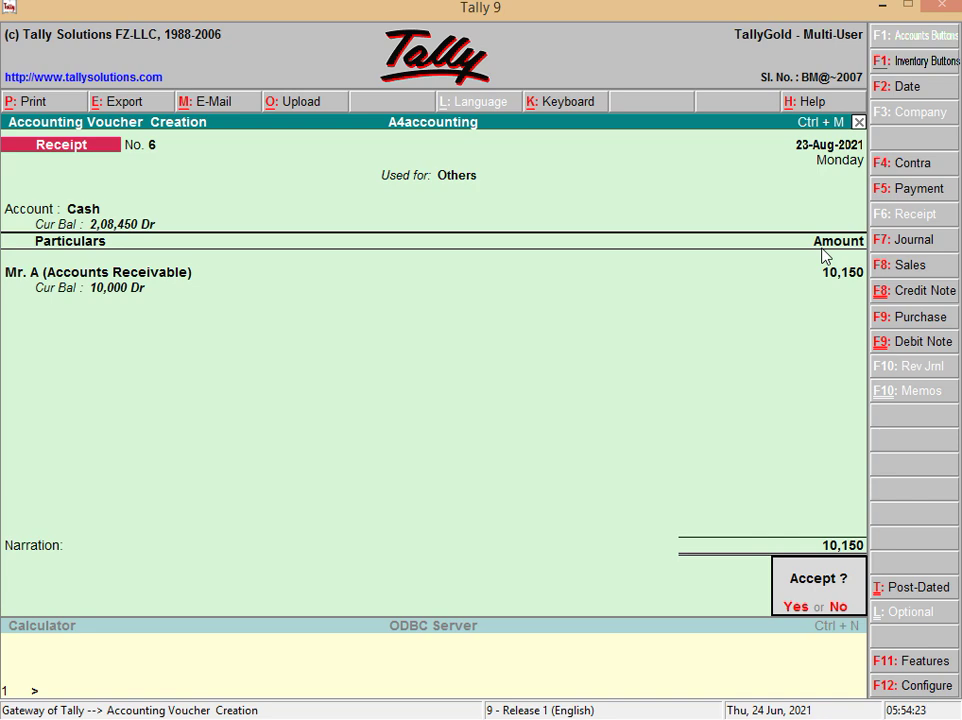
pyautogui.press('Return')
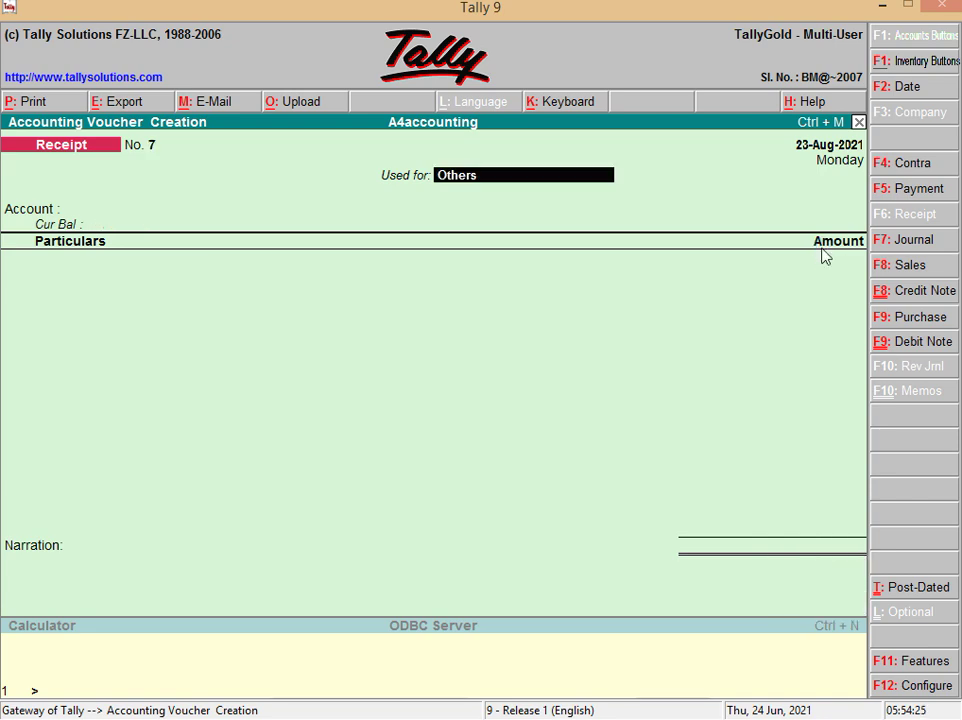
pyautogui.press('Escape')
pyautogui.press('Return')
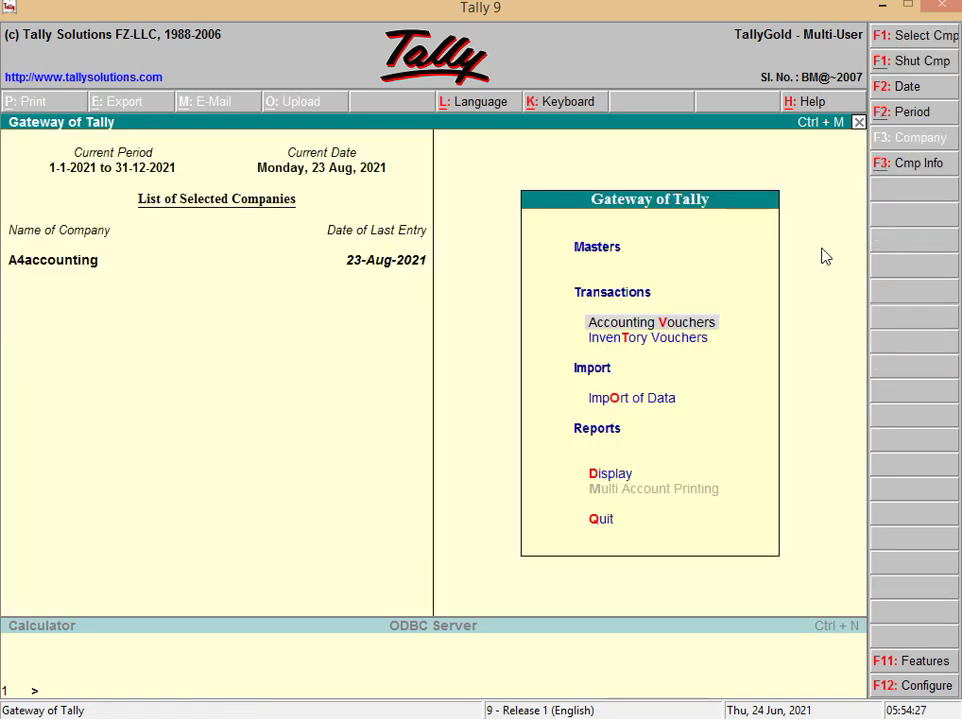
# Display the Day Book and try to open the 10,150 receipt from Mr. A (Accounts Receivable)
pyautogui.press('Down')
pyautogui.press('Down')
pyautogui.press('Down')
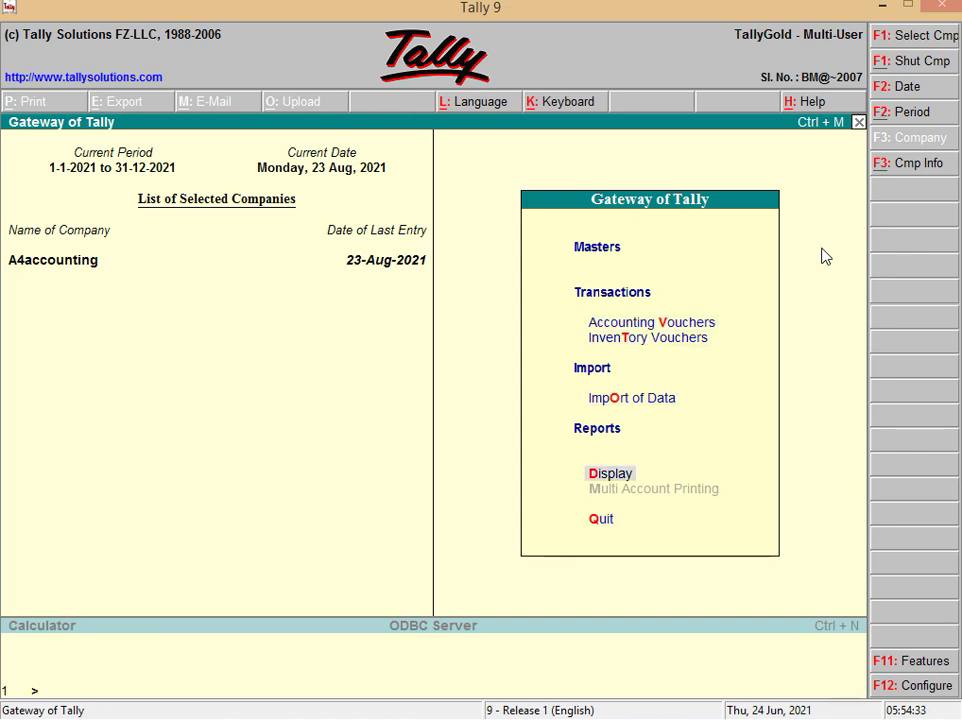
pyautogui.press('Return')
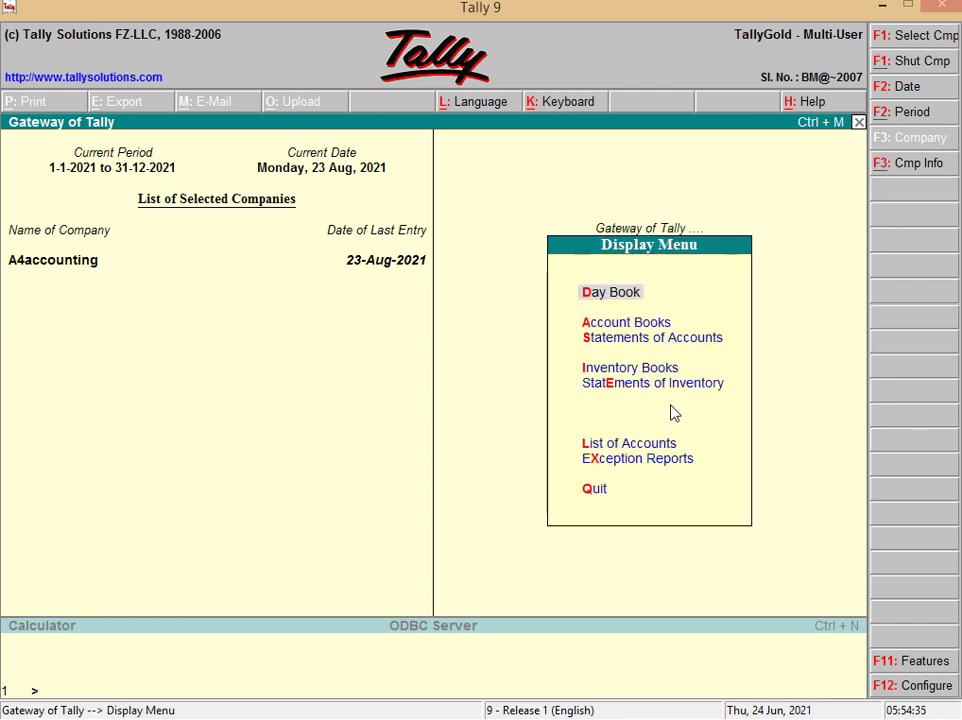
pyautogui.press('Return')
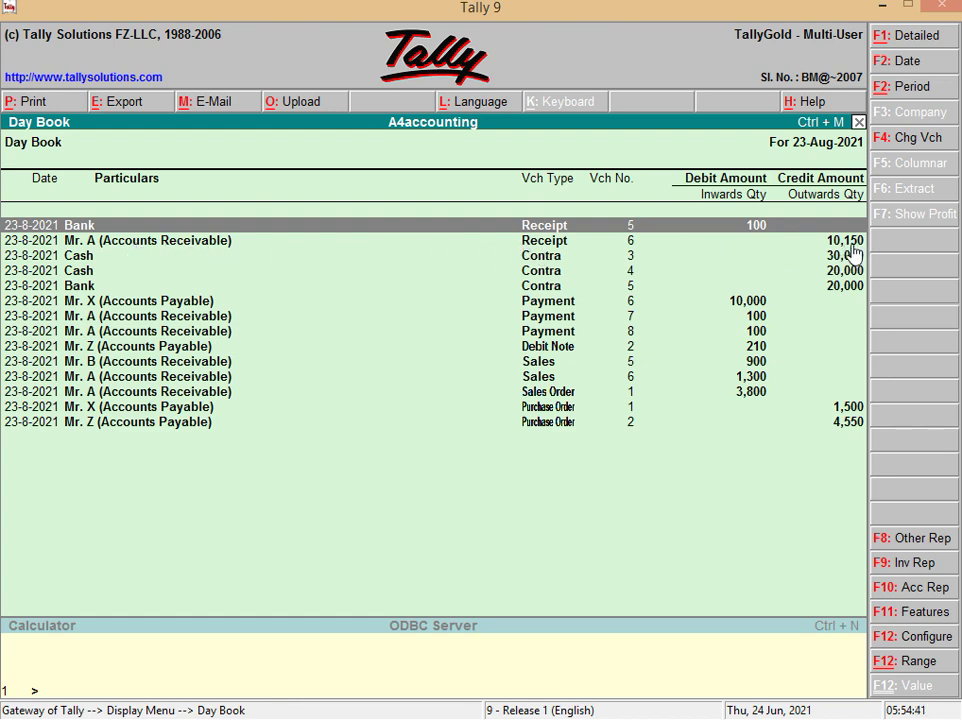
pyautogui.click(46, 244)
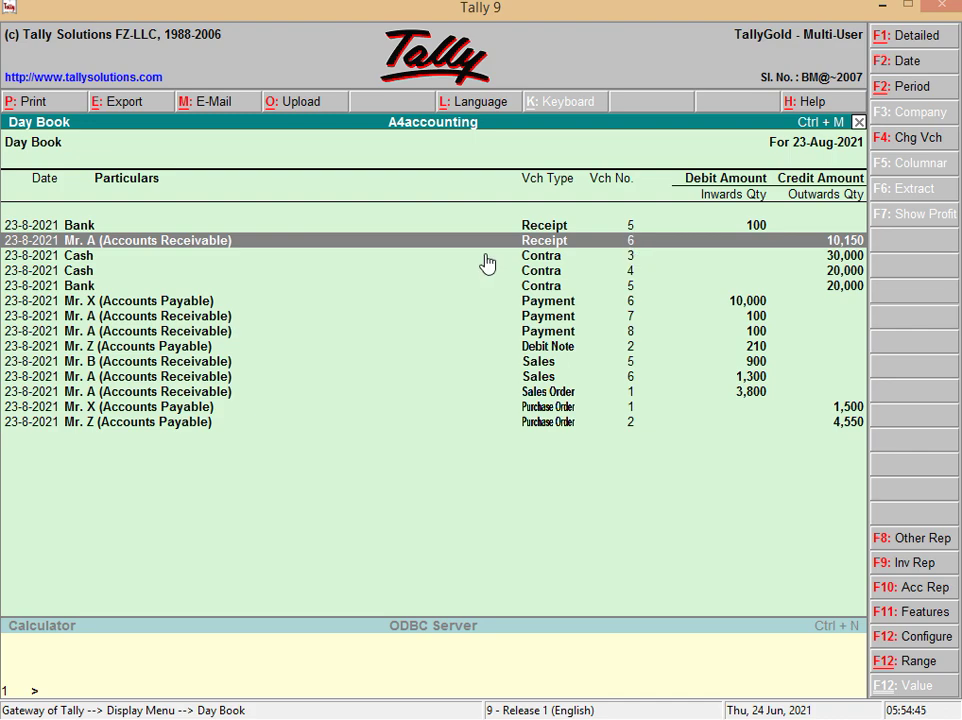
pyautogui.press('Return')
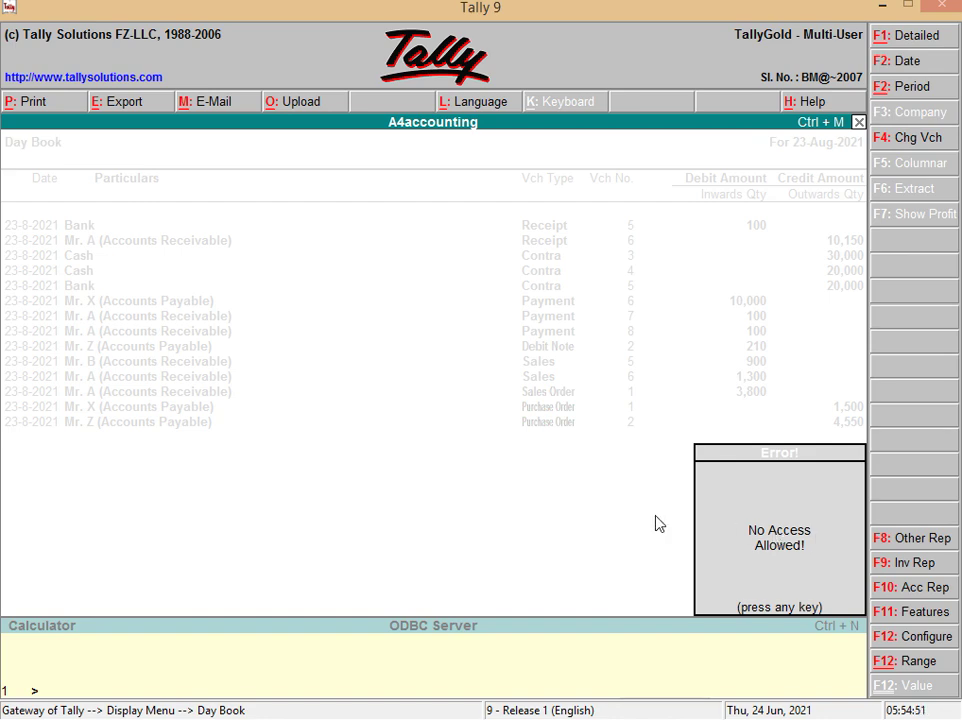
pyautogui.press('Escape')
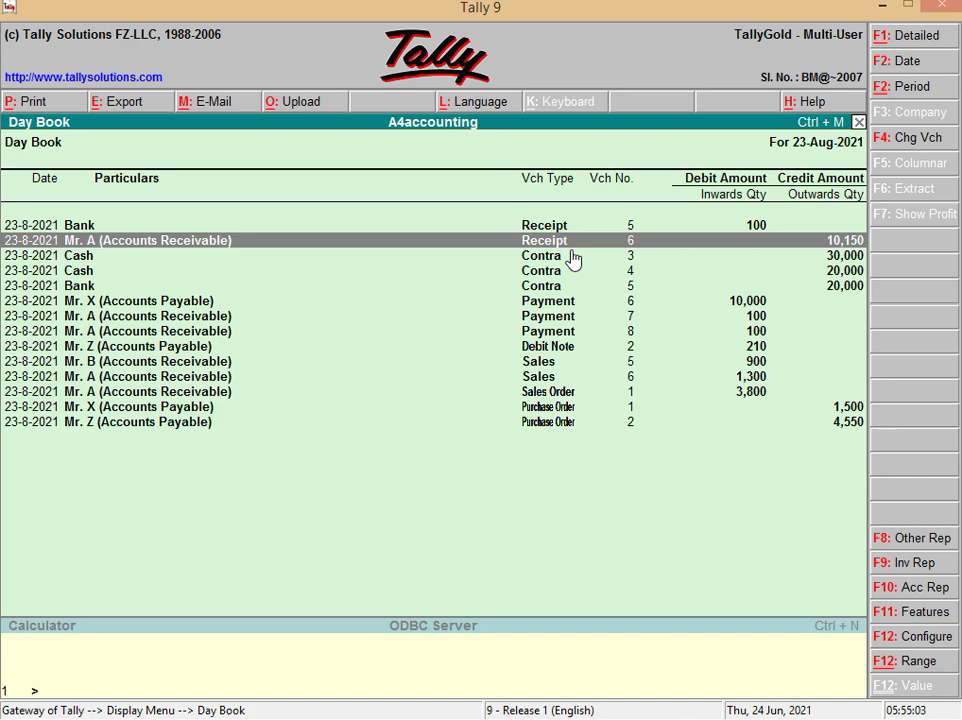
# Leave the Day Book for the Gateway of Tally and quit the program
pyautogui.press('Escape')
pyautogui.press('Escape')
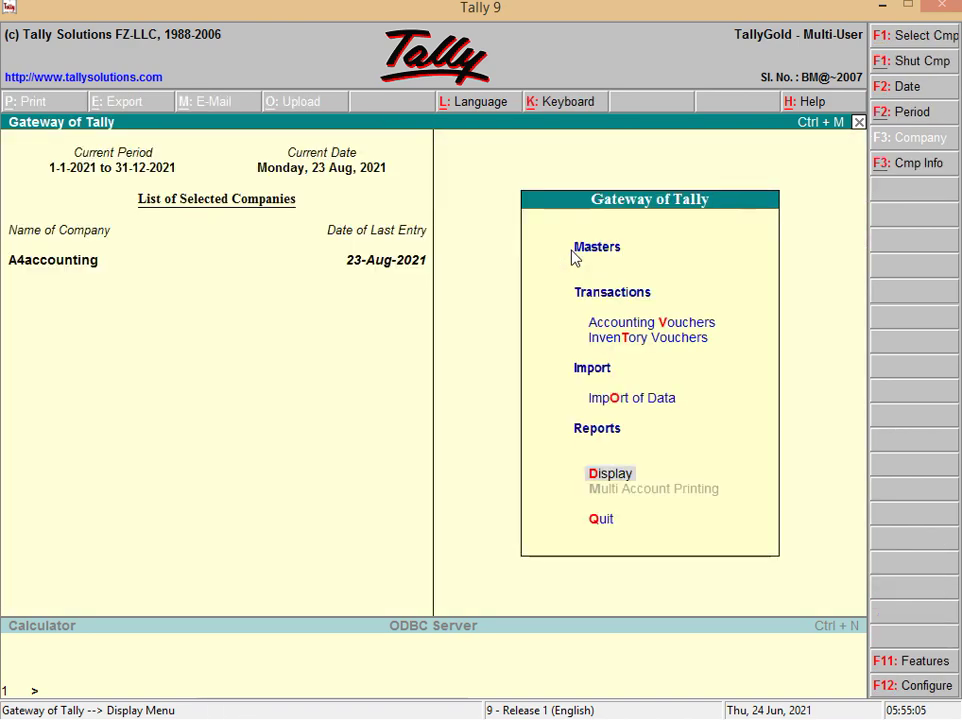
pyautogui.press('Escape')
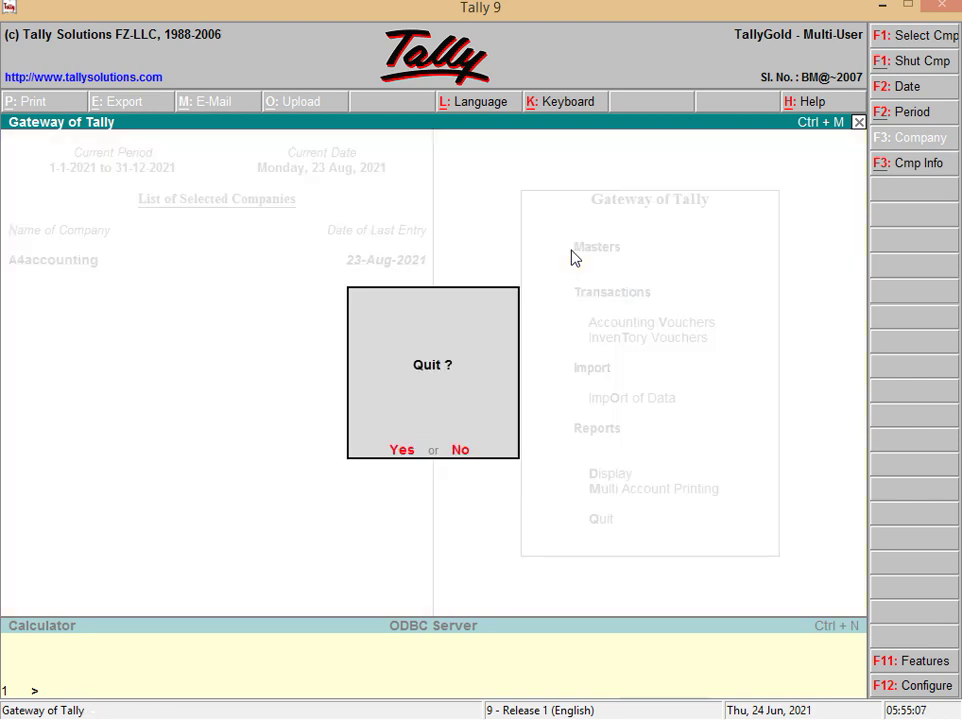
pyautogui.press('Return')
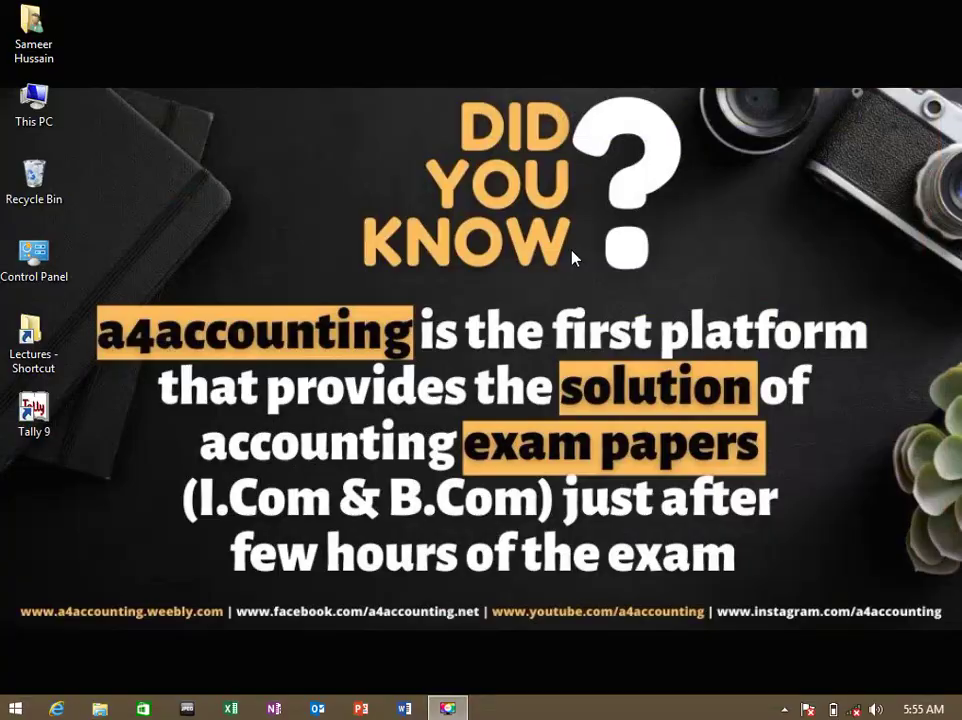